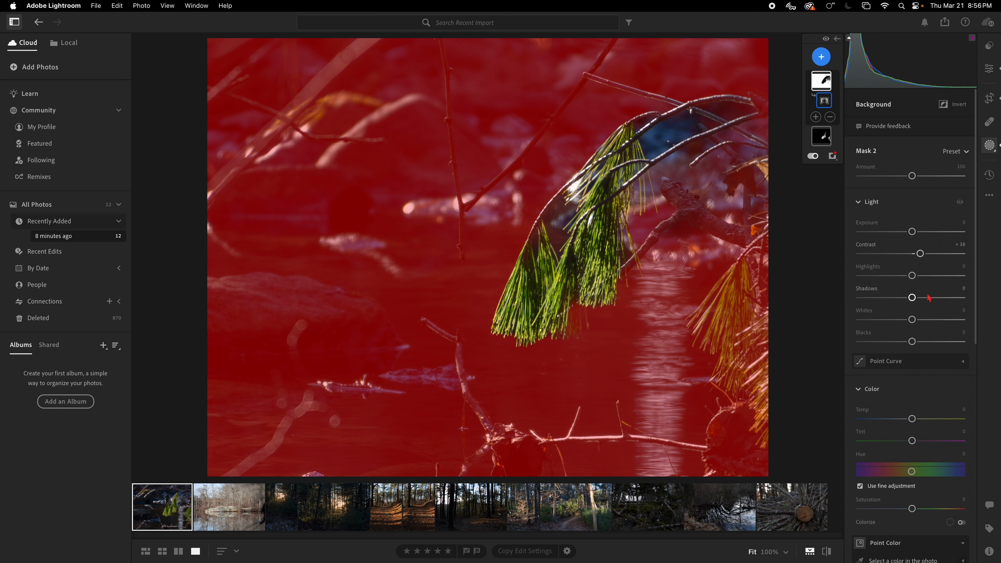
- Set the background mask's shadows to +46, exposure to +0.96 and blacks to -14
left_click_drag(911, 298, 936, 307)
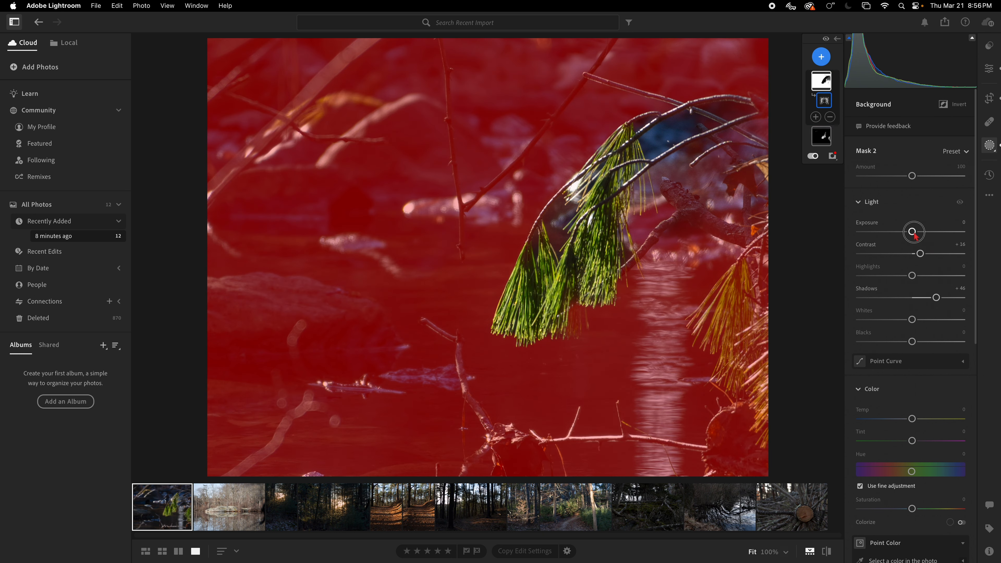
left_click_drag(911, 231, 926, 232)
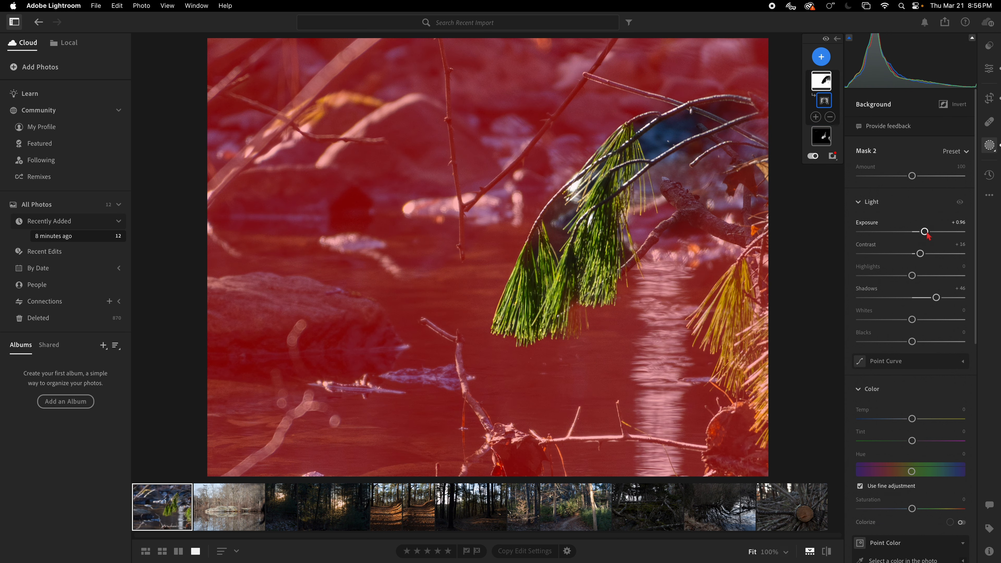
left_click_drag(911, 341, 905, 341)
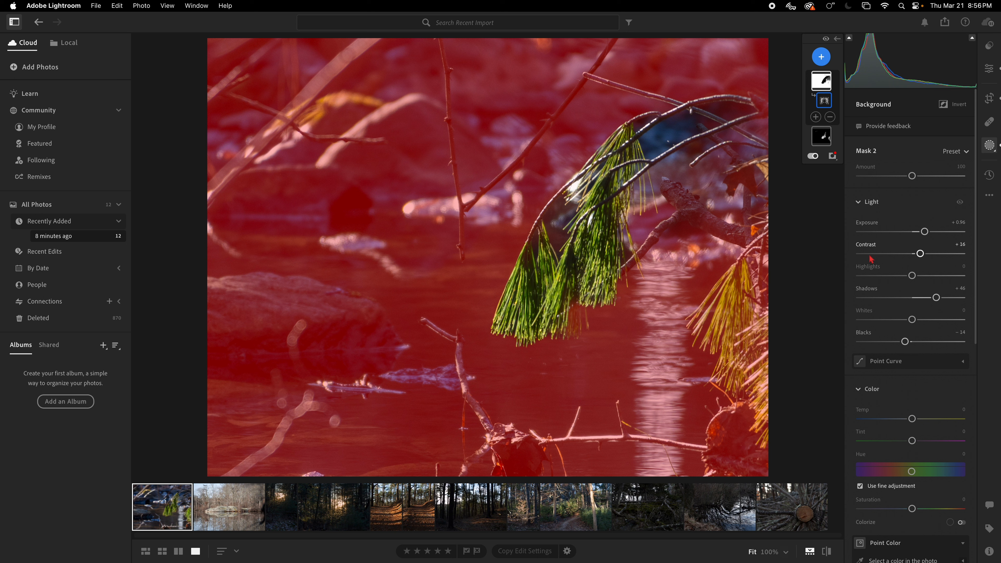
left_click_drag(924, 232, 924, 236)
scroll(939, 450, "down", 5)
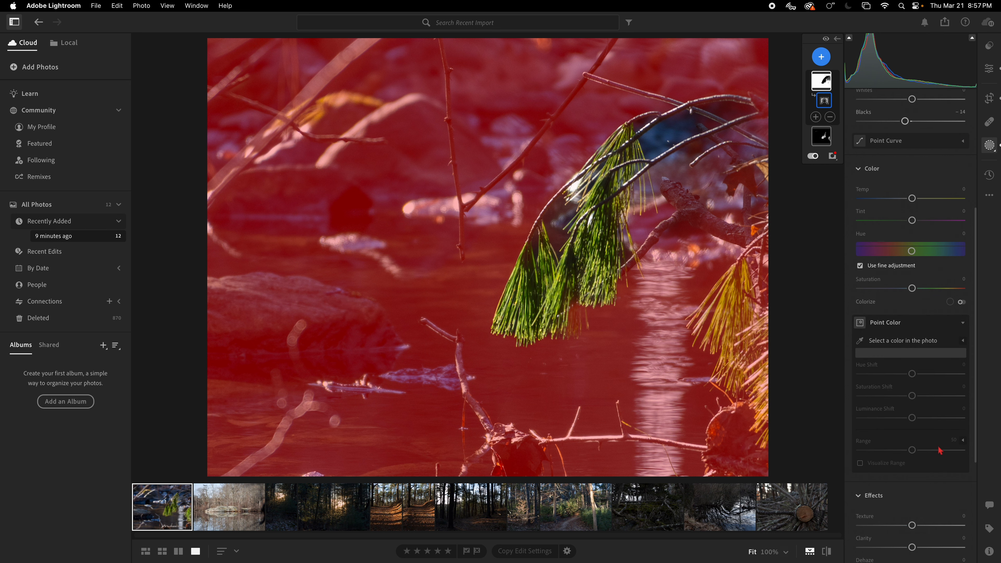
scroll(940, 450, "down", 5)
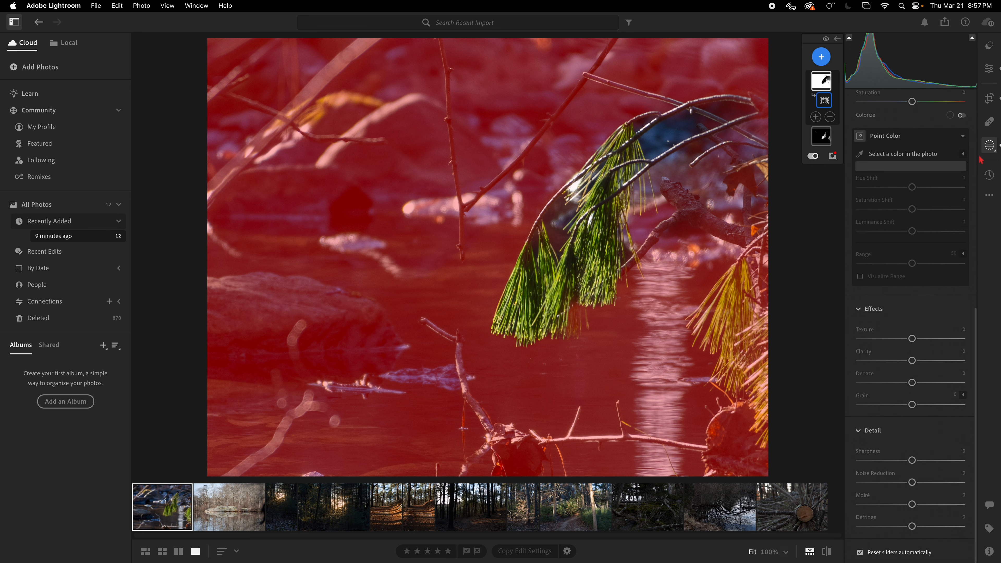
- Turn on chromatic aberration removal for the pine branch photo and compare the result with its original version
left_click(989, 69)
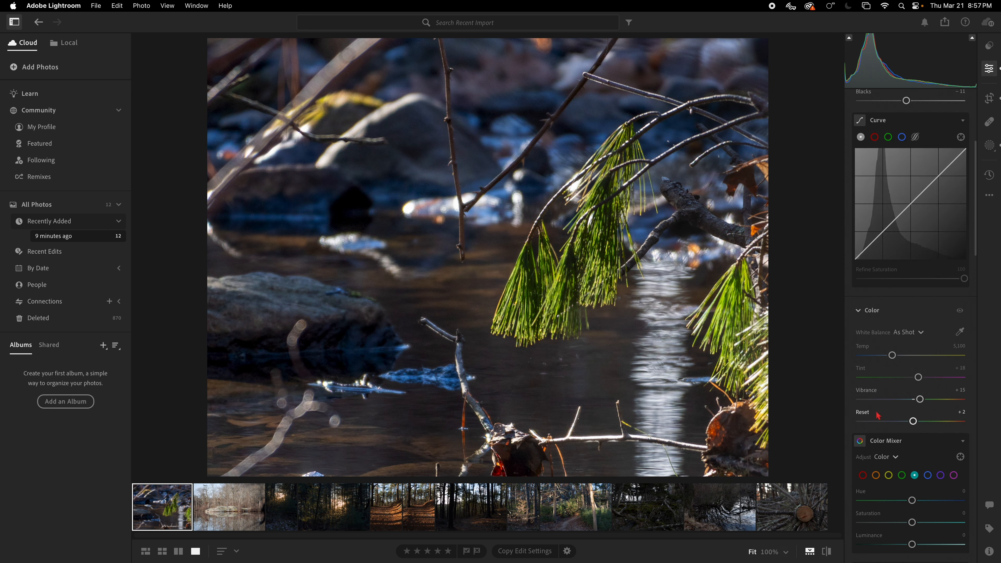
scroll(877, 414, "down", 20)
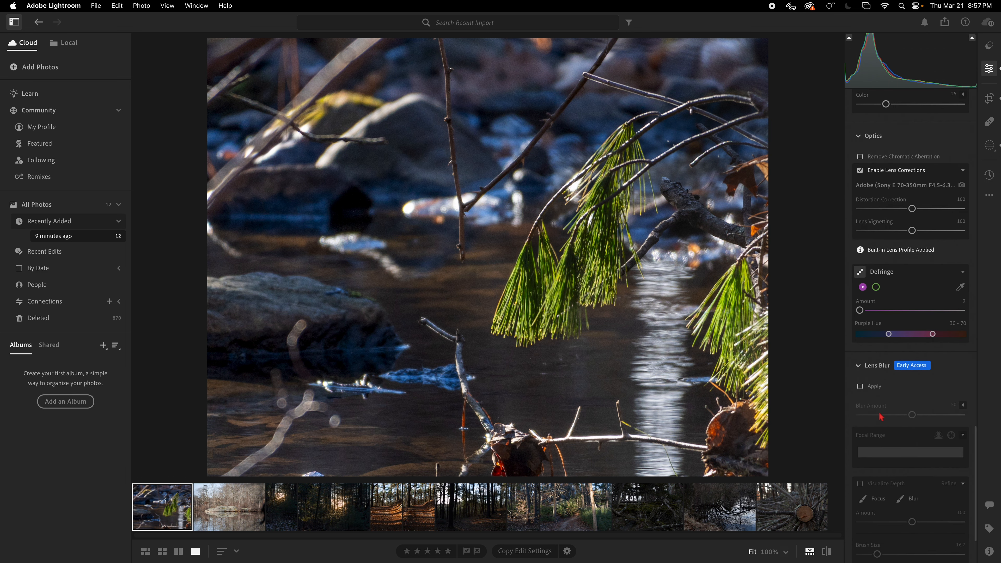
scroll(881, 417, "down", 3)
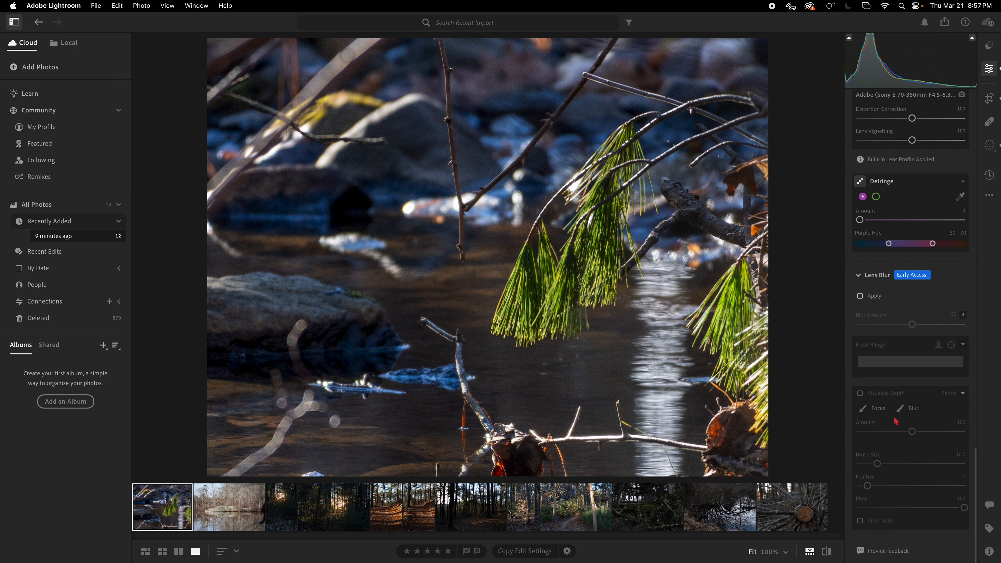
scroll(895, 420, "up", 5)
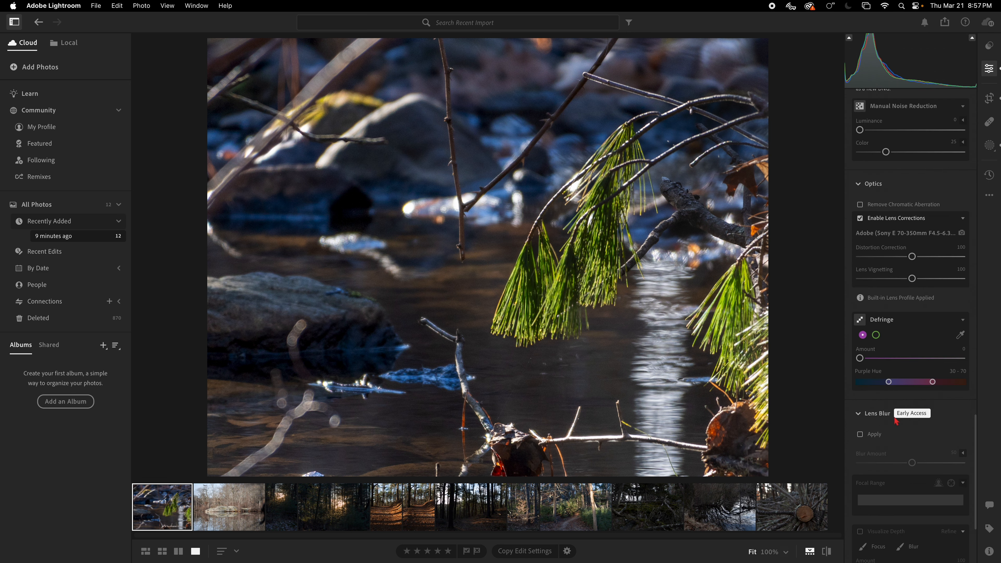
left_click(860, 204)
left_click(989, 174)
mouse_move(867, 107)
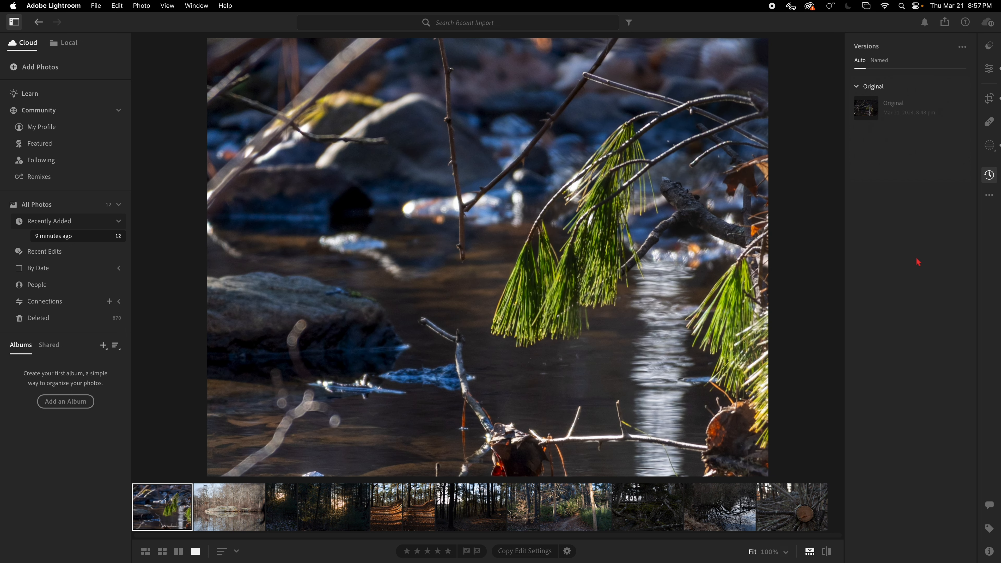
- Crop the pond reflection photo to cut off the dark blur along its right edge, and apply automatic adjustments
left_click(211, 514)
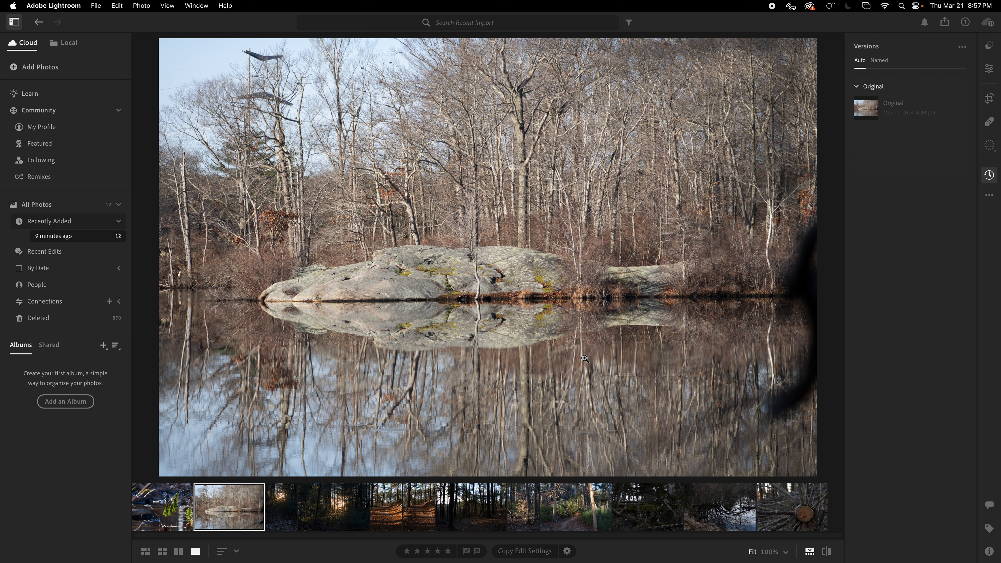
left_click(989, 68)
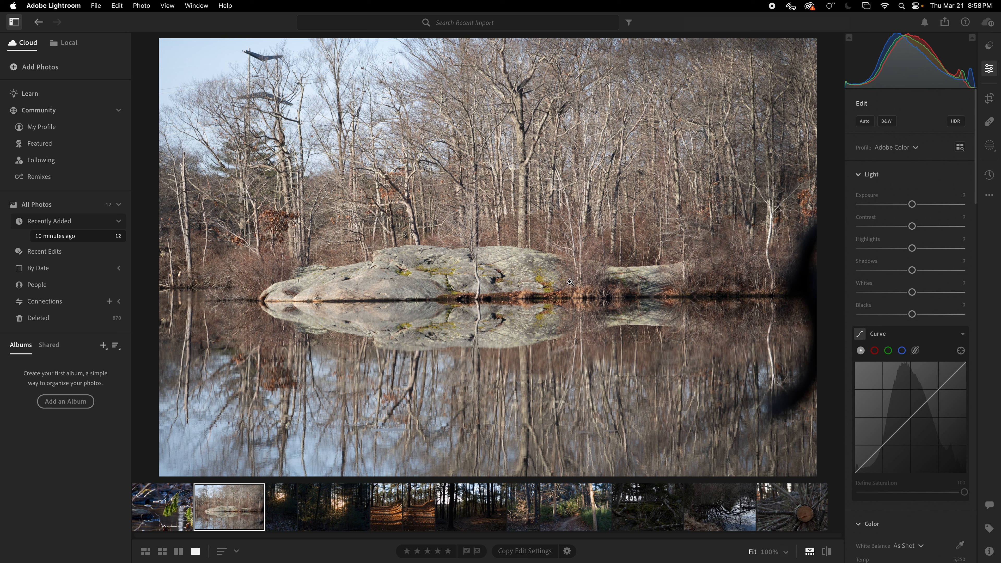
left_click(991, 102)
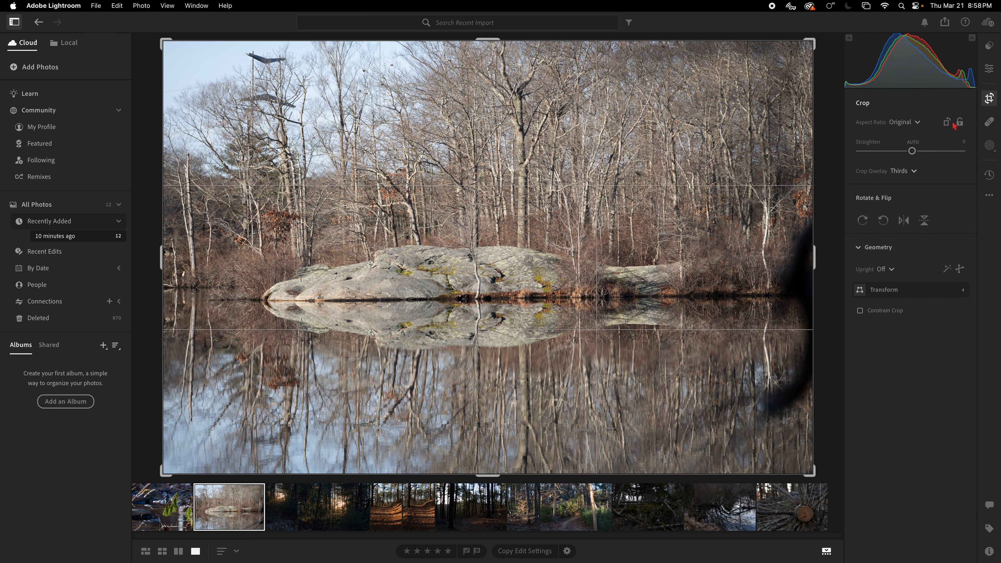
left_click_drag(813, 256, 744, 262)
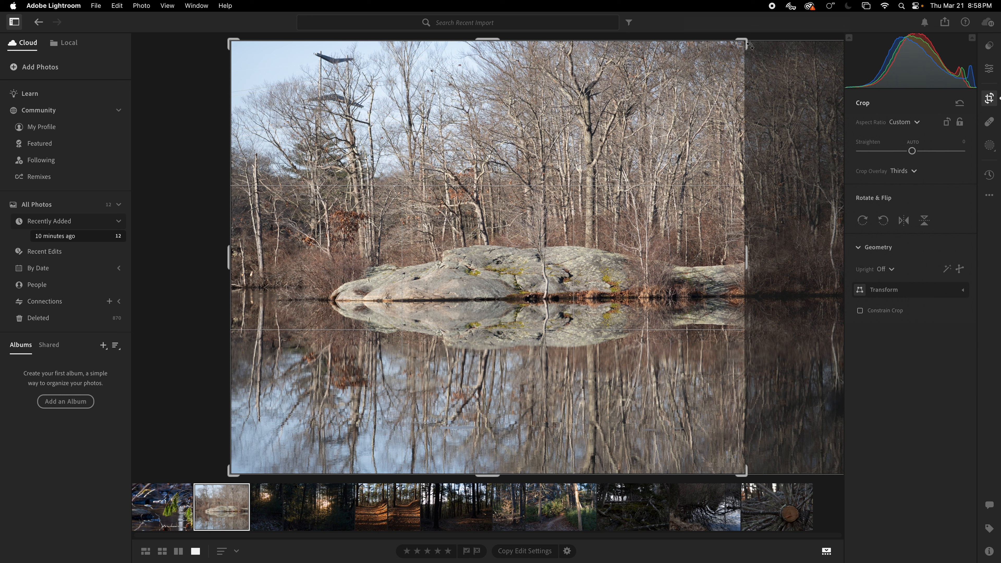
left_click_drag(746, 40, 742, 79)
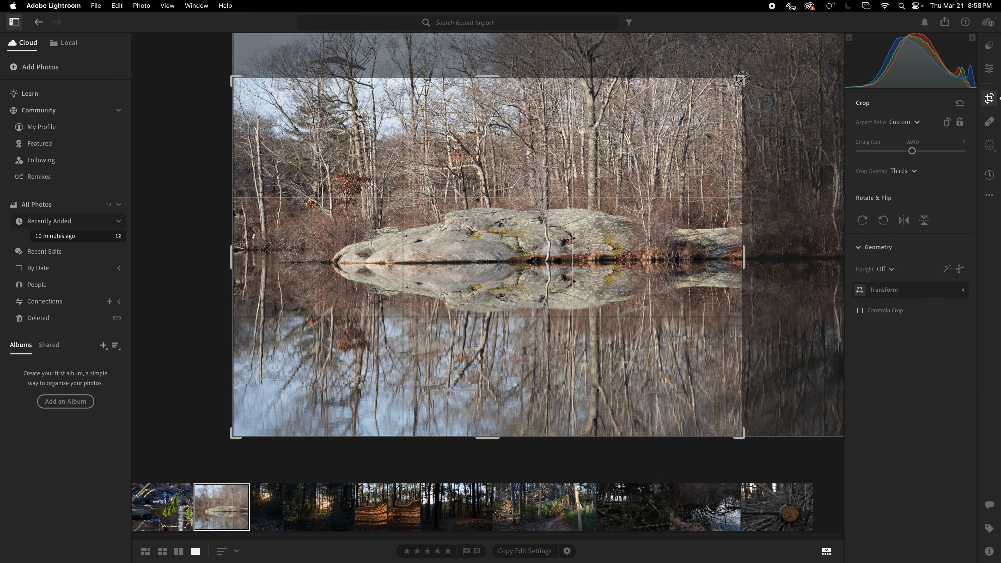
left_click_drag(598, 181, 589, 183)
left_click_drag(183, 245, 183, 245)
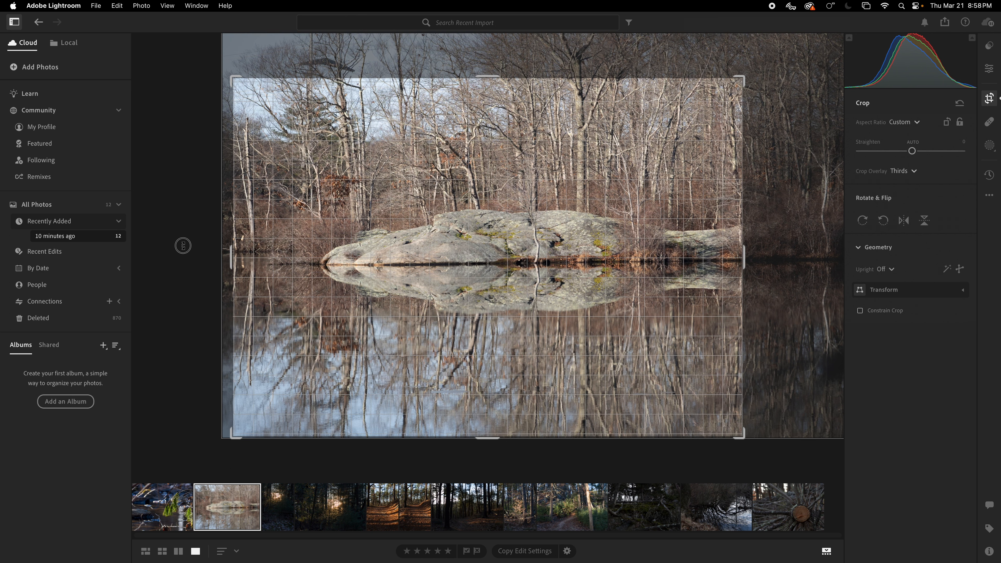
key("Return")
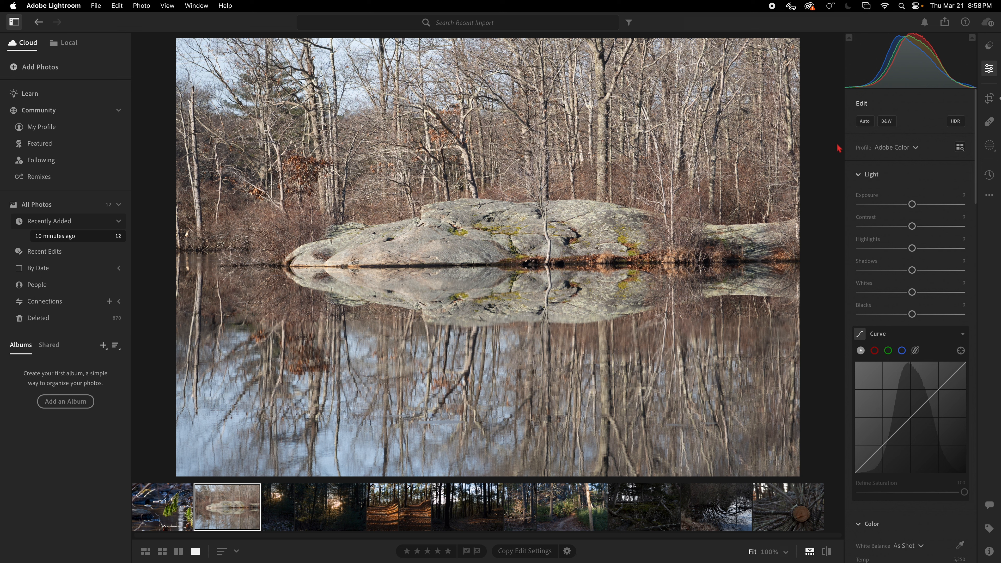
left_click(865, 121)
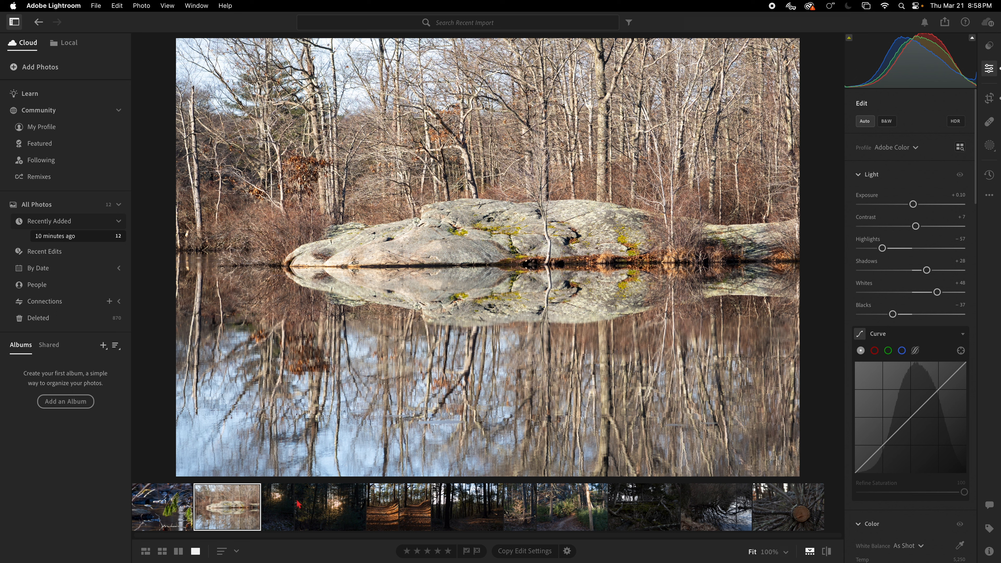
- Apply automatic adjustments to the first portrait photo of the sunlit, needle-covered forest path
left_click(289, 506)
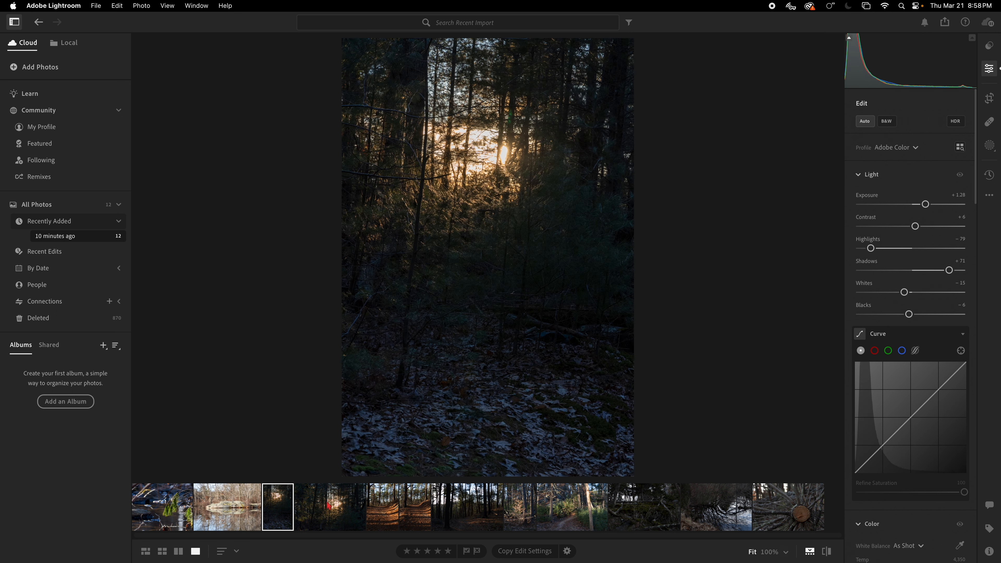
left_click(382, 507)
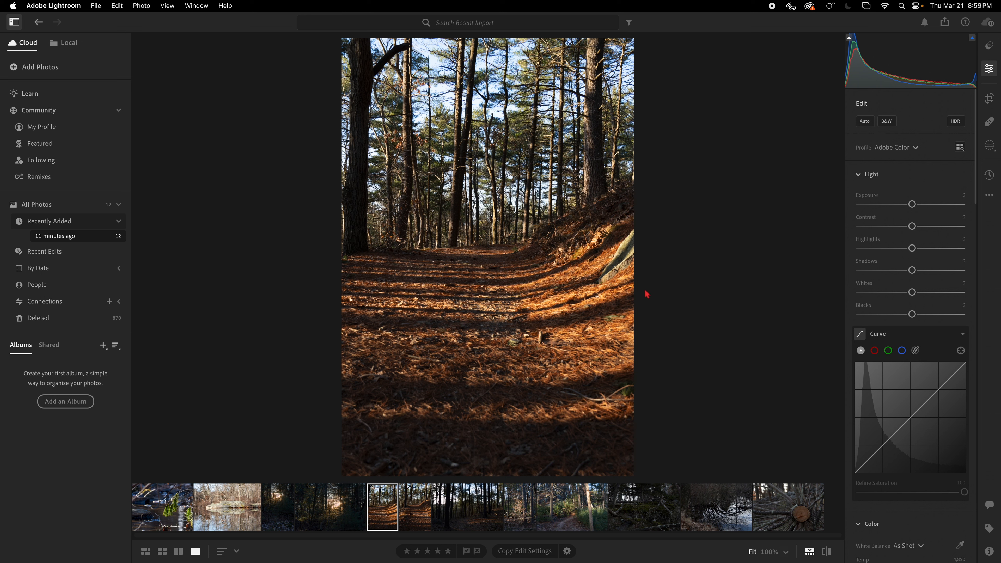
left_click(865, 121)
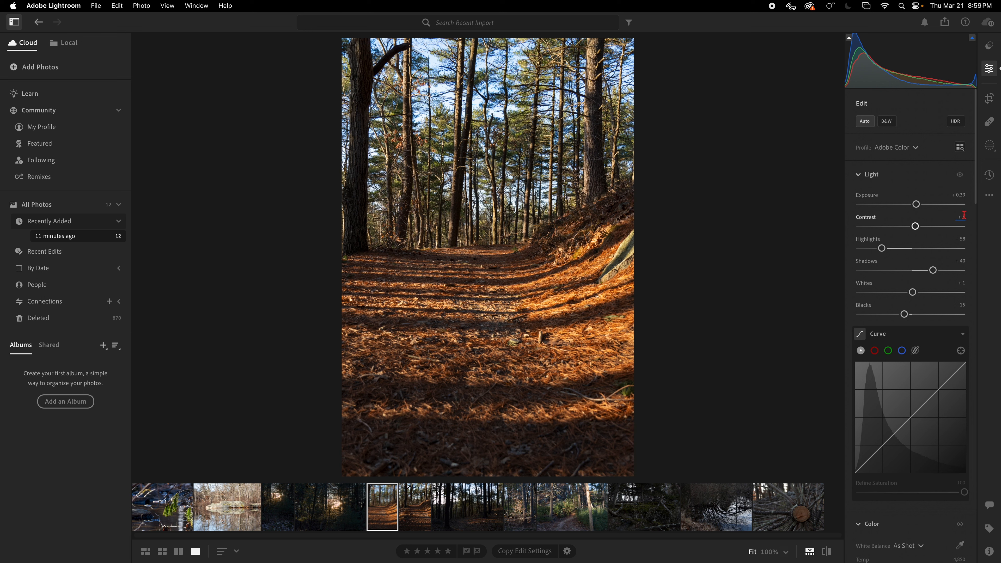
- Create a Color Range mask sampled between the upper trees and set its saturation to +22
left_click(989, 146)
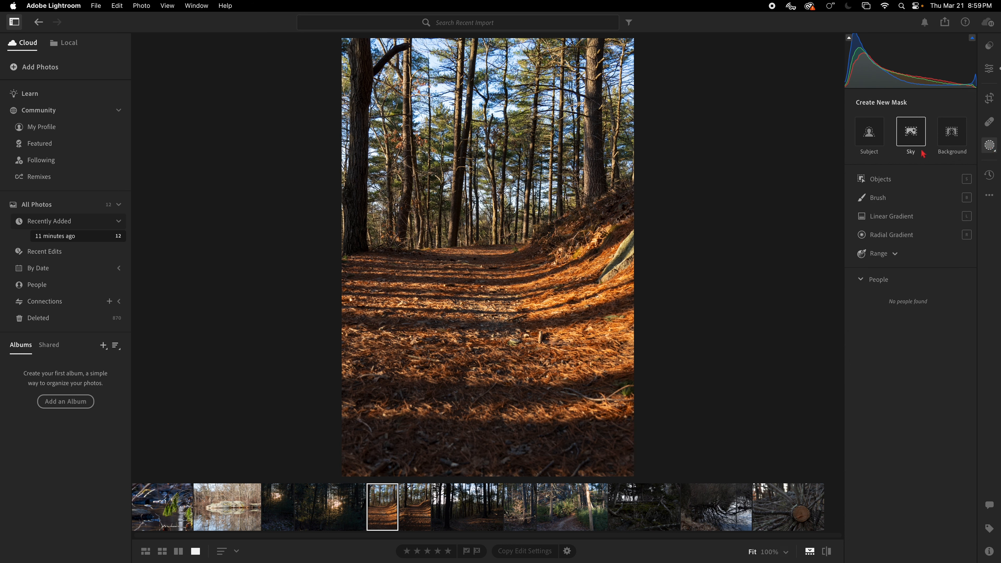
left_click(884, 253)
left_click(906, 251)
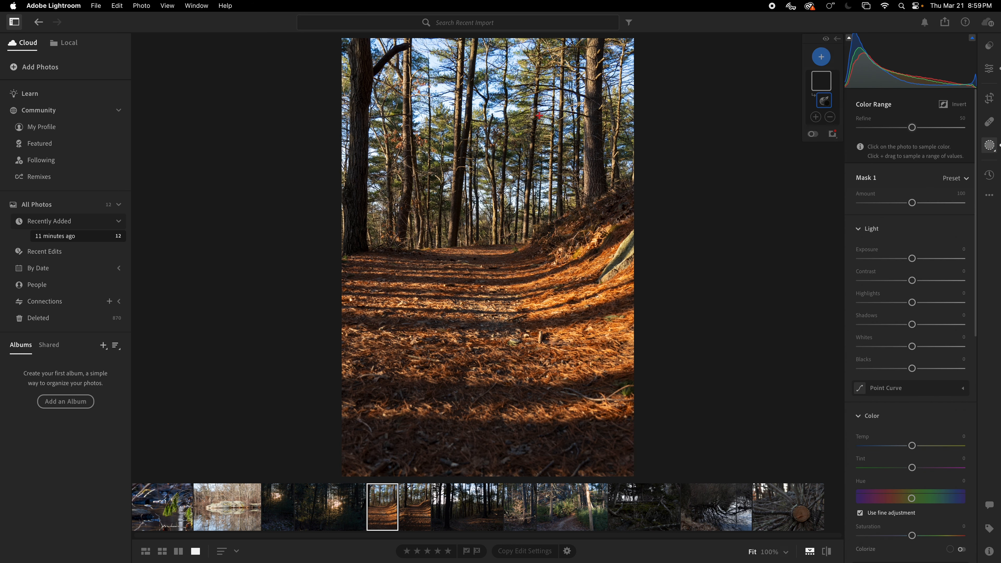
left_click(523, 120)
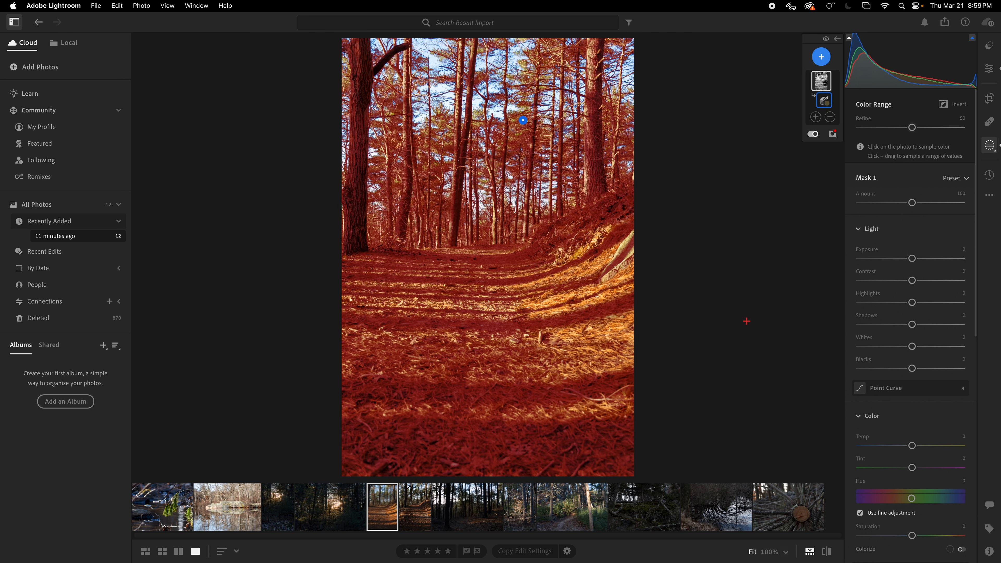
scroll(918, 453, "down", 3)
left_click_drag(911, 469, 926, 470)
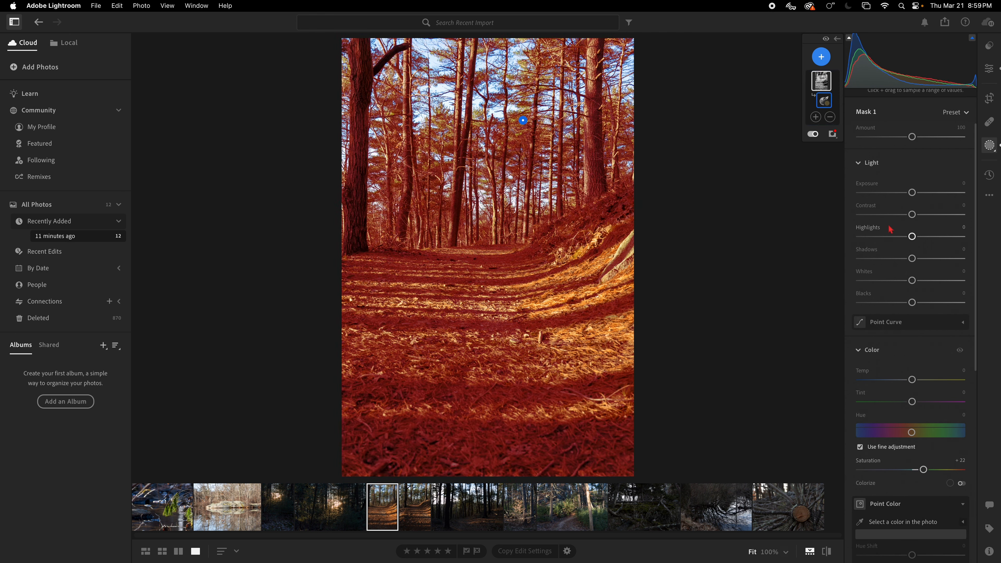
- Add a second Color Range mask sampled from the sunlit orange pine needles on the path
left_click(821, 57)
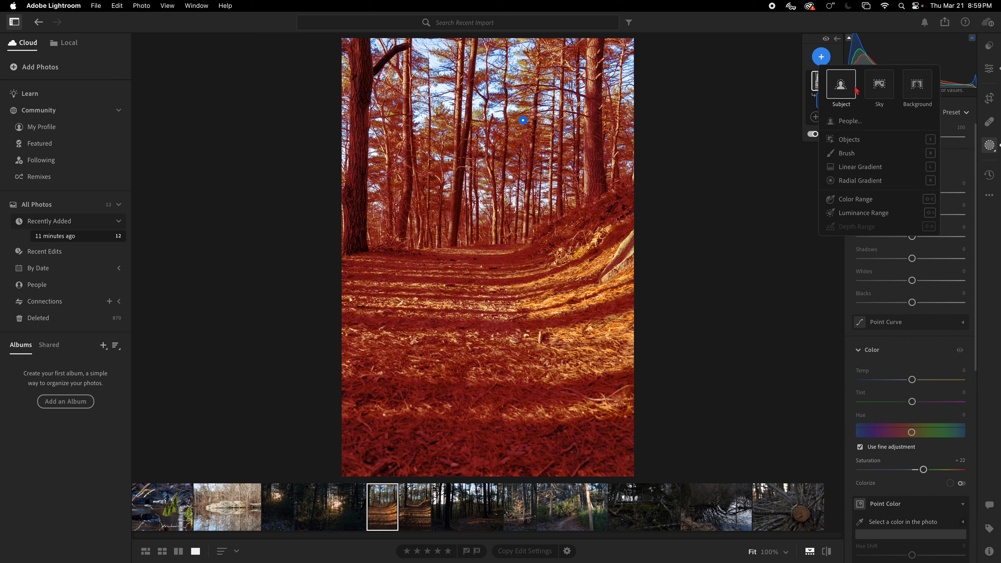
left_click(871, 195)
left_click(488, 258)
left_click_drag(487, 257, 589, 342)
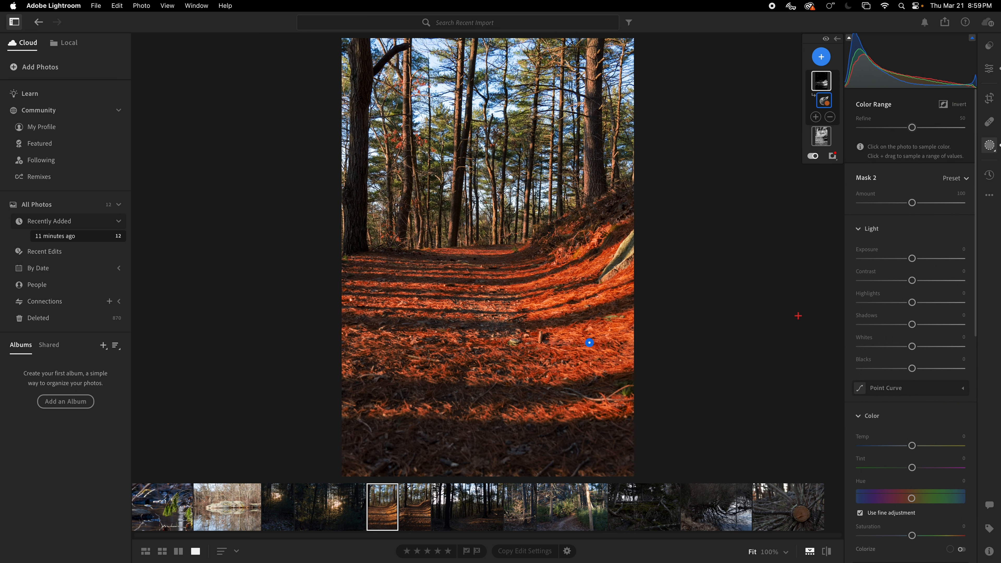
- Set the pine needle mask's contrast to +23, shadows to -16 and saturation to +13, and view the photo's version history
scroll(913, 489, "down", 2)
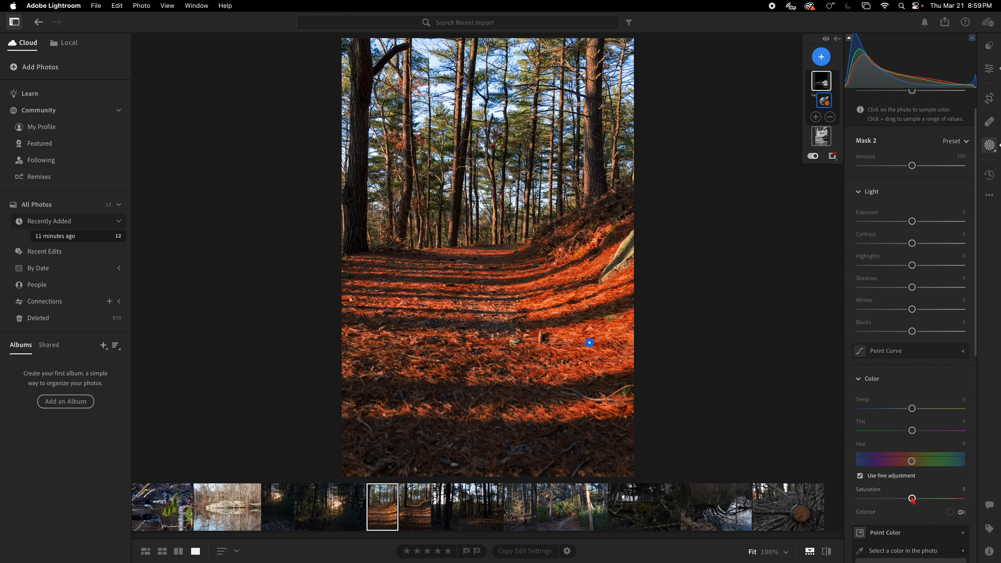
left_click_drag(912, 499, 927, 498)
left_click_drag(913, 245, 923, 243)
left_click_drag(914, 283, 904, 289)
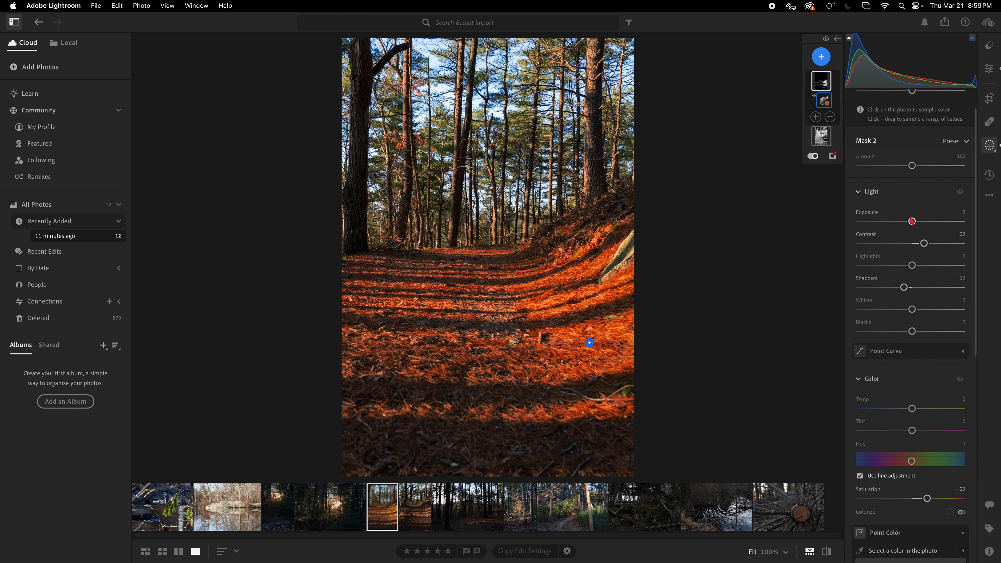
left_click_drag(927, 499, 918, 498)
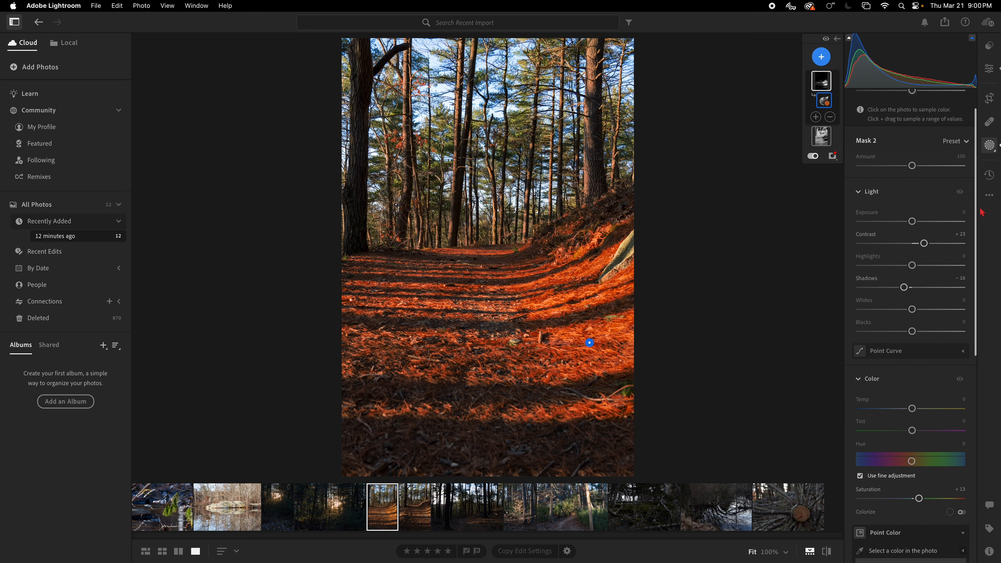
left_click(989, 175)
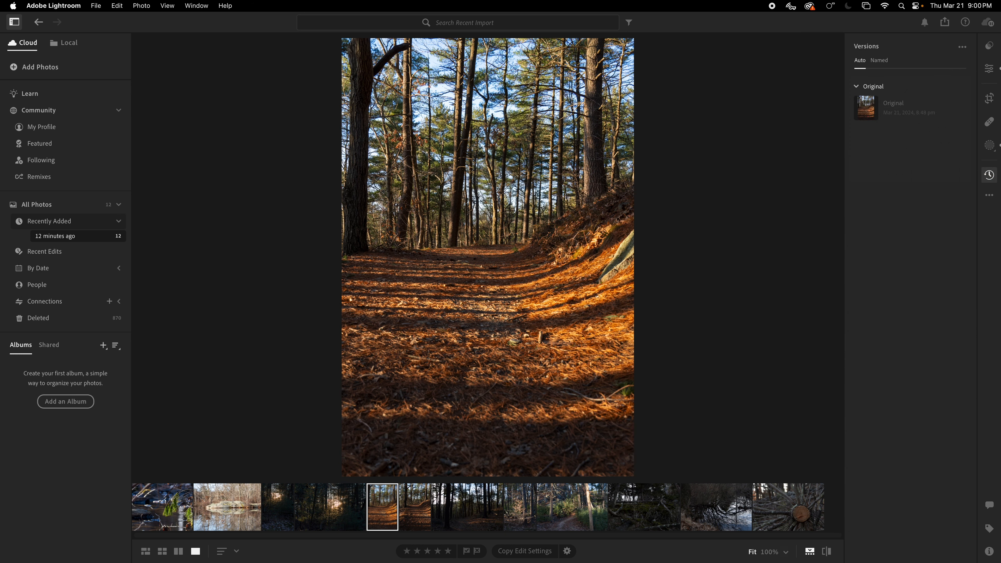
- Add a third Color Range mask sampled from the blue sky between the trees, slightly raise its saturation, and view the version history
left_click(989, 146)
left_click(823, 60)
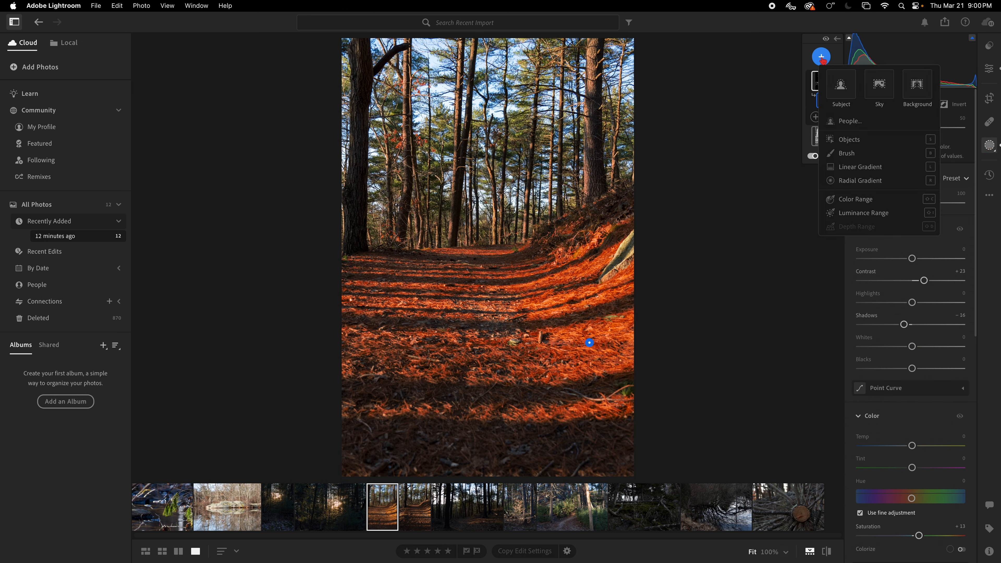
left_click(860, 198)
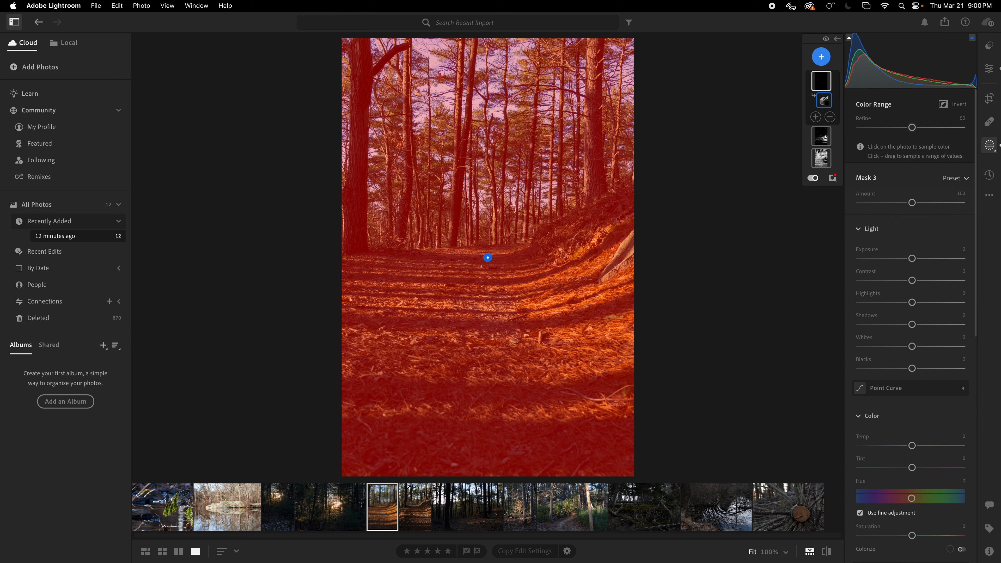
left_click(435, 63)
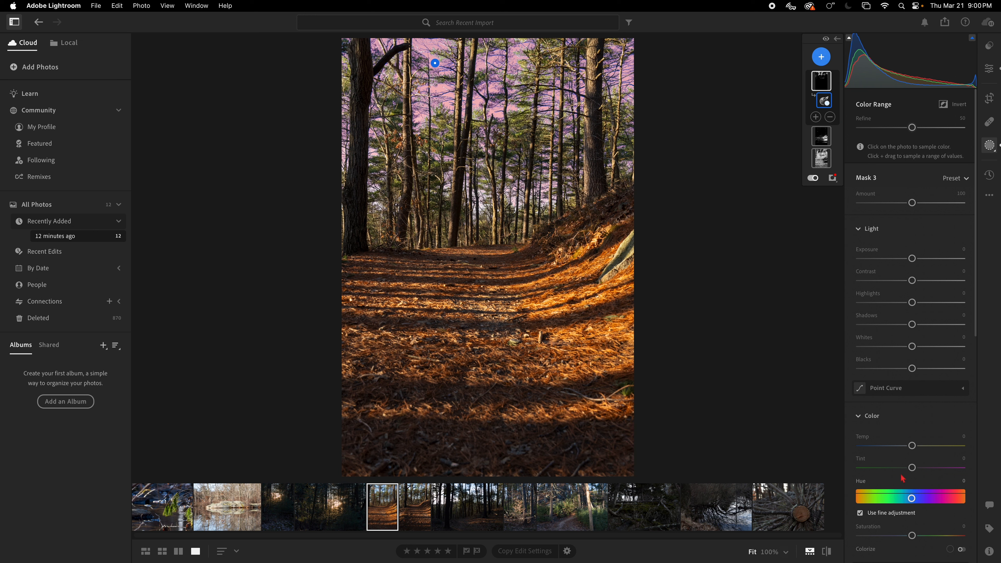
scroll(917, 515, "down", 2)
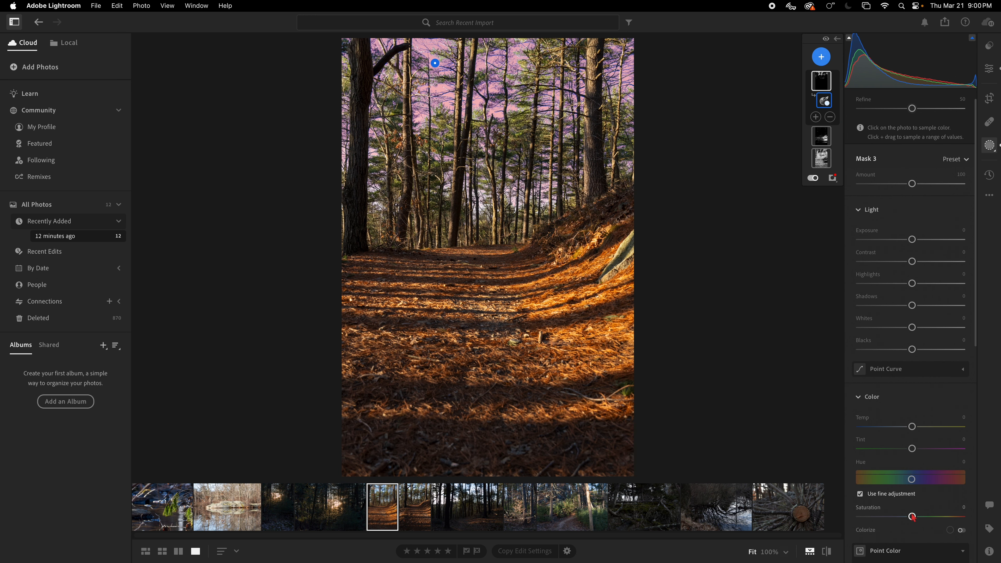
left_click_drag(911, 517, 919, 515)
left_click(989, 175)
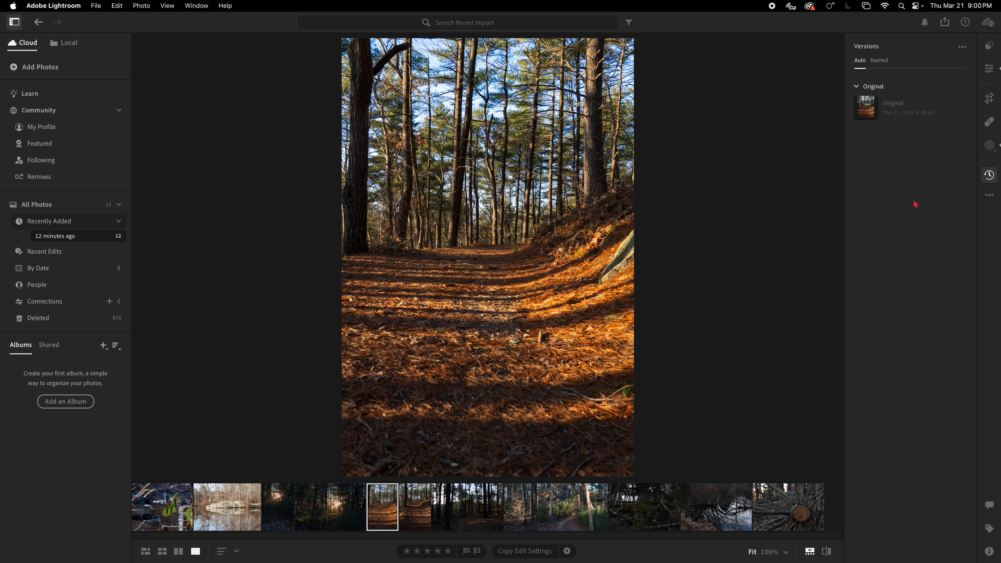
- Compare the edited forest path photo with the neighbouring portrait path photo and the dark woodland landscape photo
key("Right")
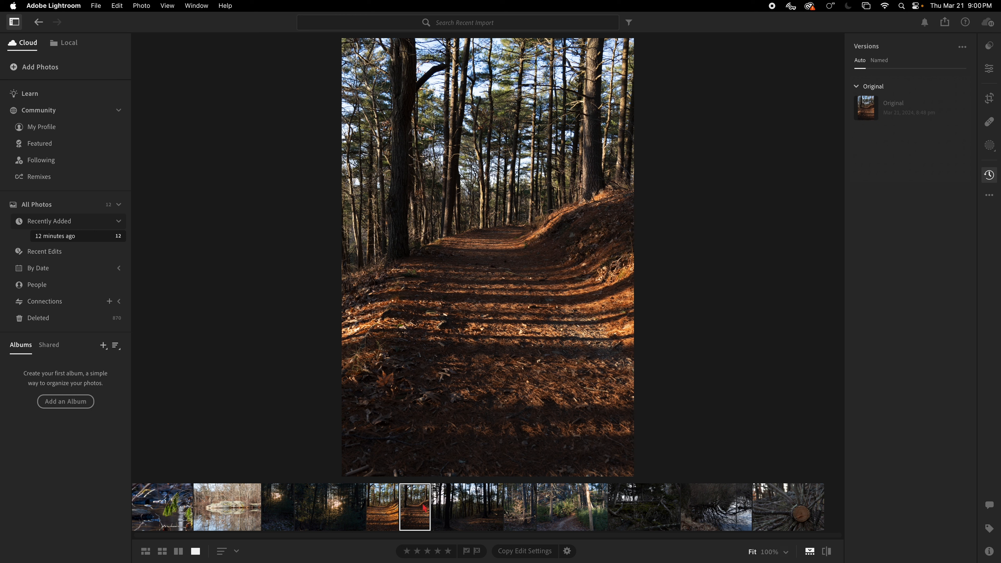
key("Left")
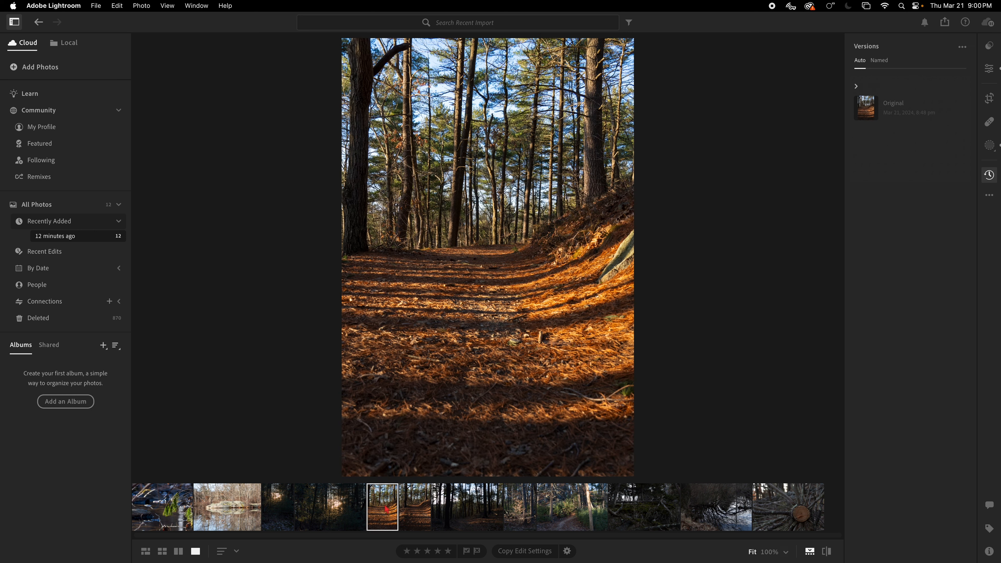
left_click(474, 511)
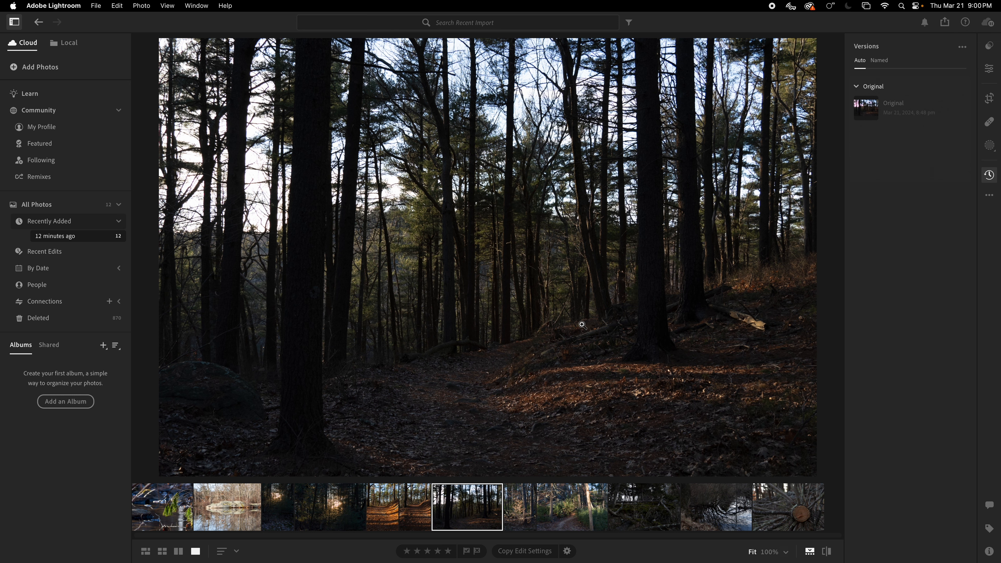
left_click(392, 519)
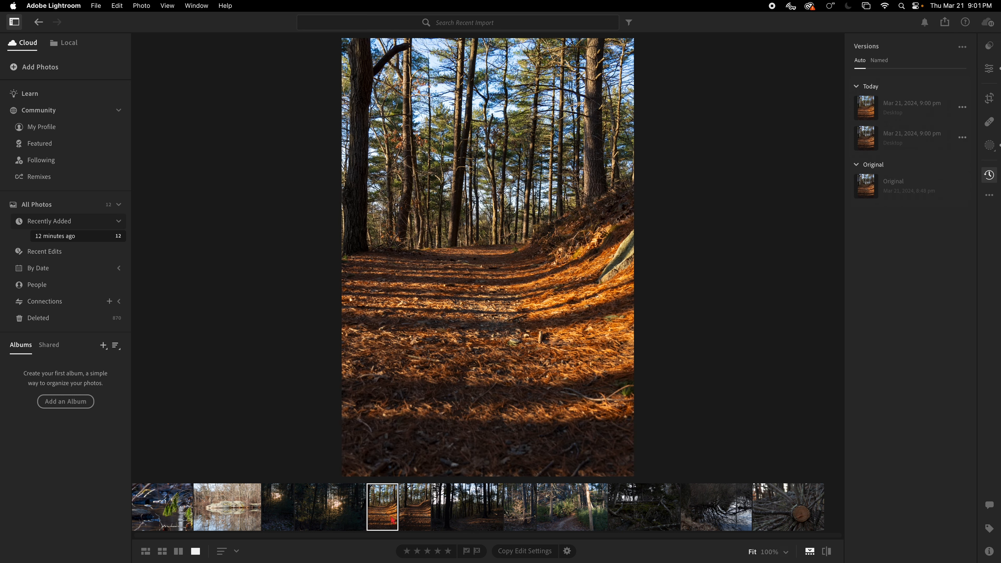
left_click(468, 513)
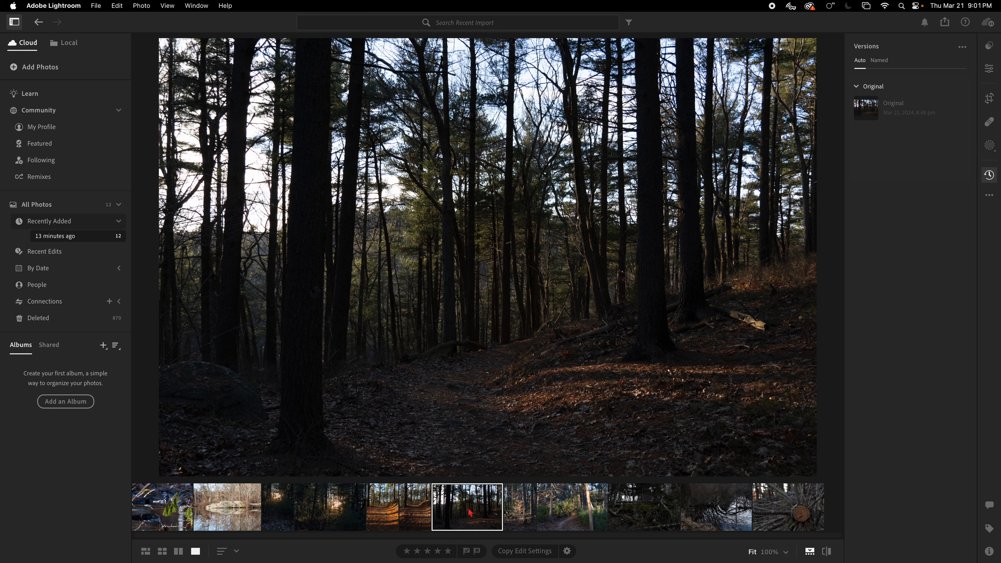
left_click(394, 512)
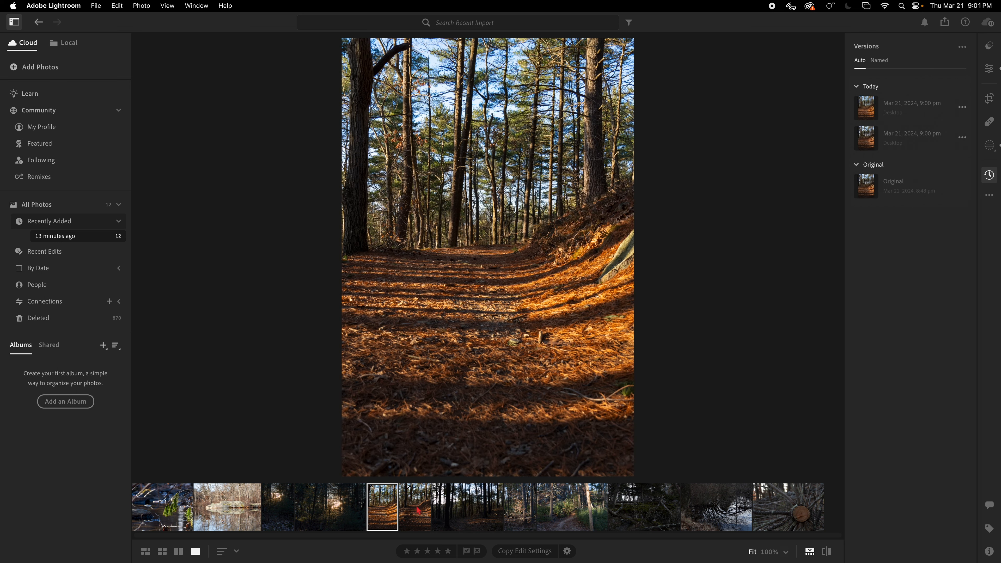
- Apply automatic adjustments to the dark woodland landscape photo and compare it with the edited forest path photo
left_click(455, 506)
left_click(988, 68)
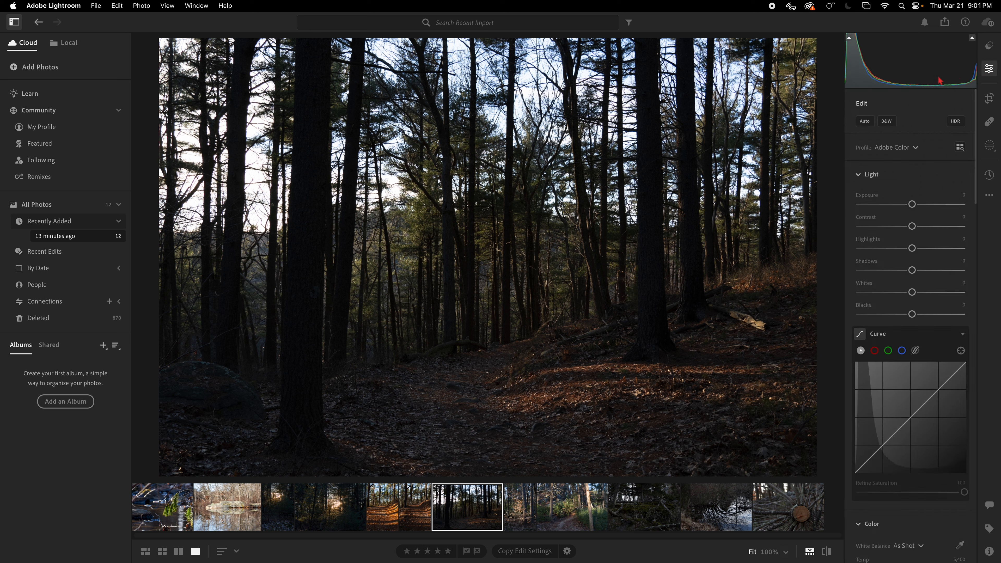
left_click(865, 122)
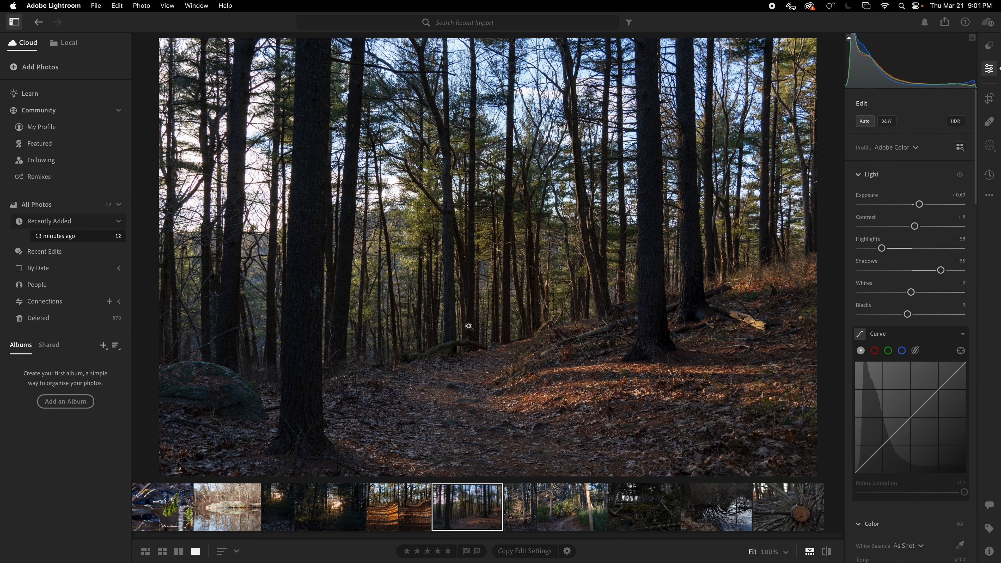
left_click(383, 507)
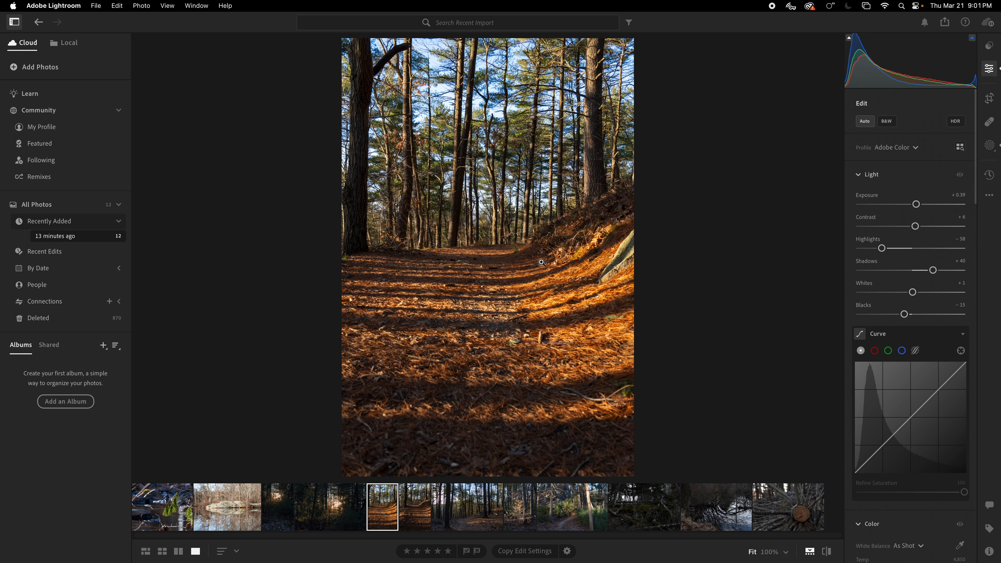
left_click(477, 505)
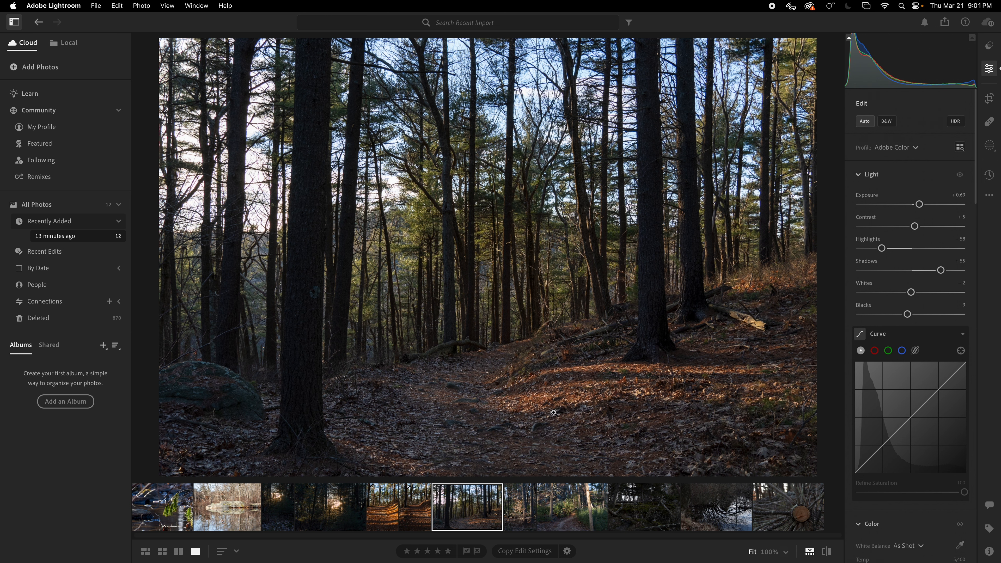
- Apply automatic adjustments to the portrait photo of the golden-leaved sapling and crop off roughly its top quarter
left_click(528, 522)
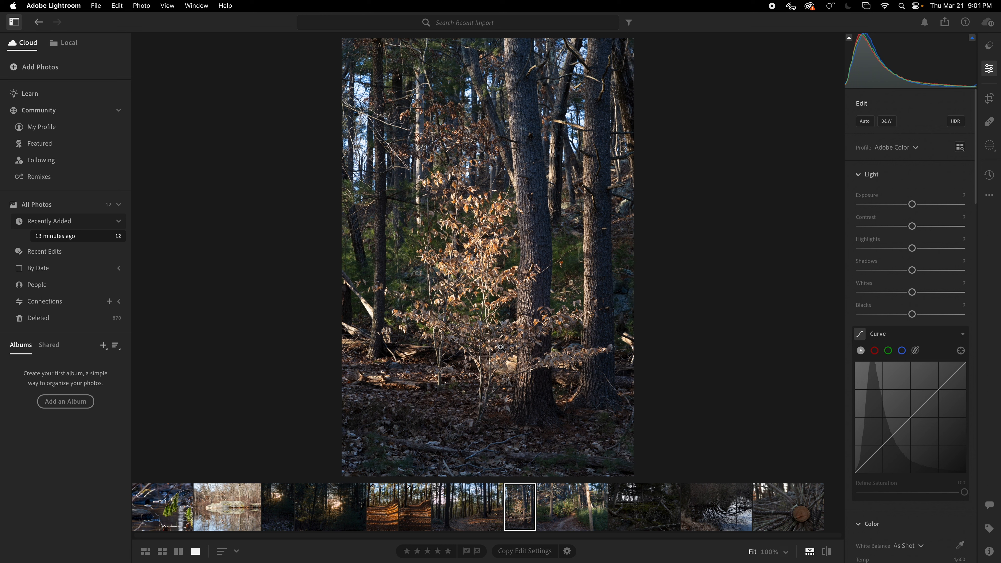
left_click(863, 122)
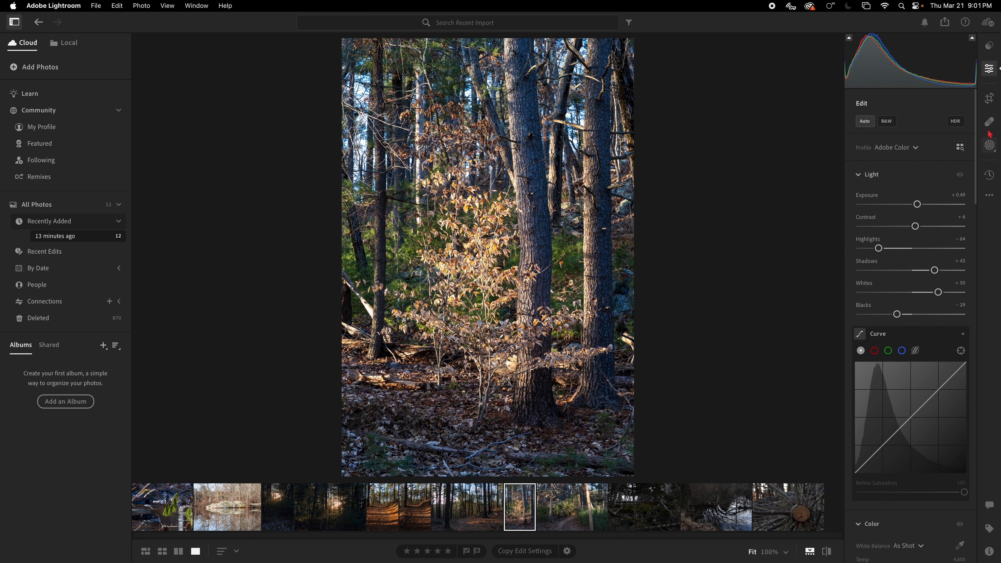
left_click(989, 97)
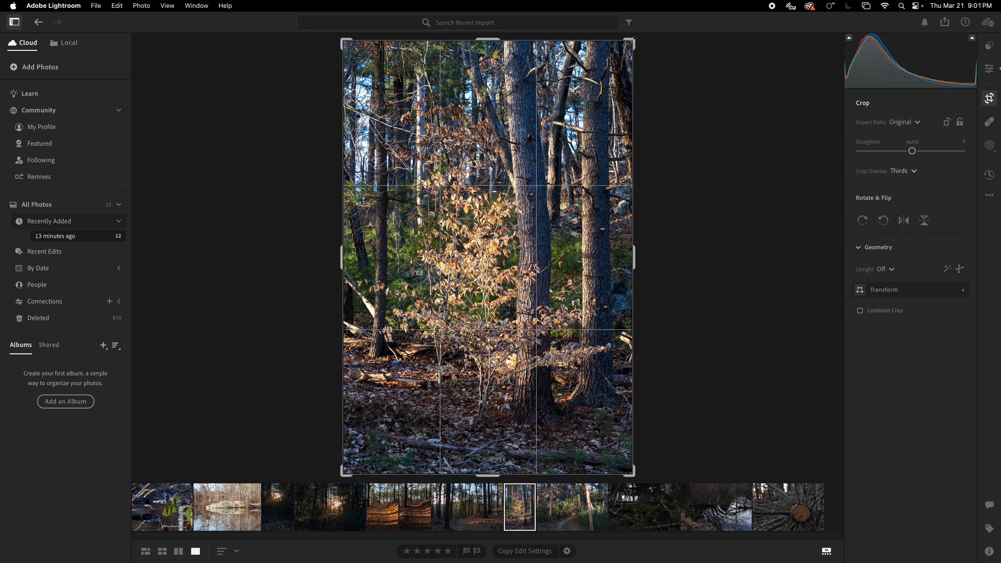
left_click_drag(629, 40, 630, 90)
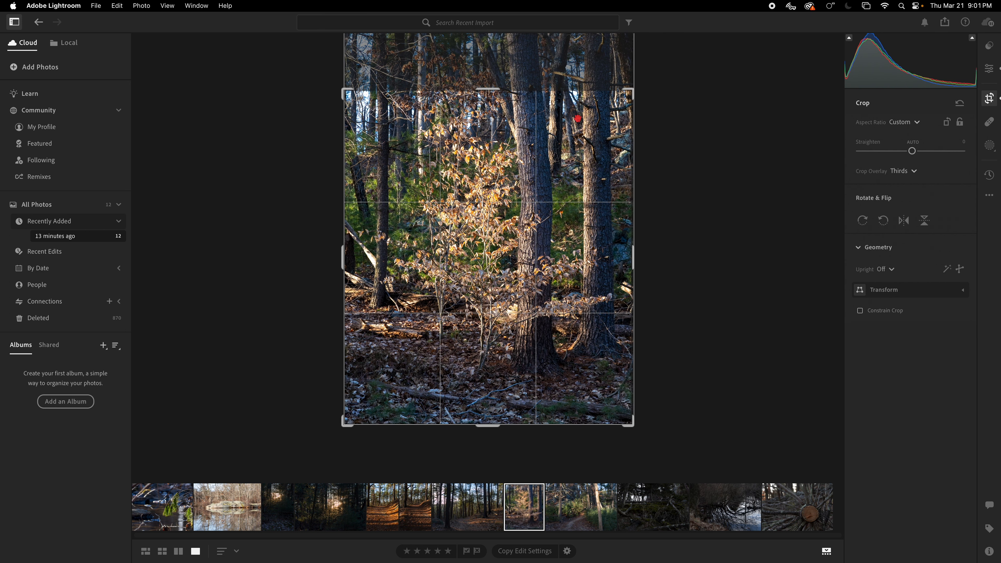
key("Return")
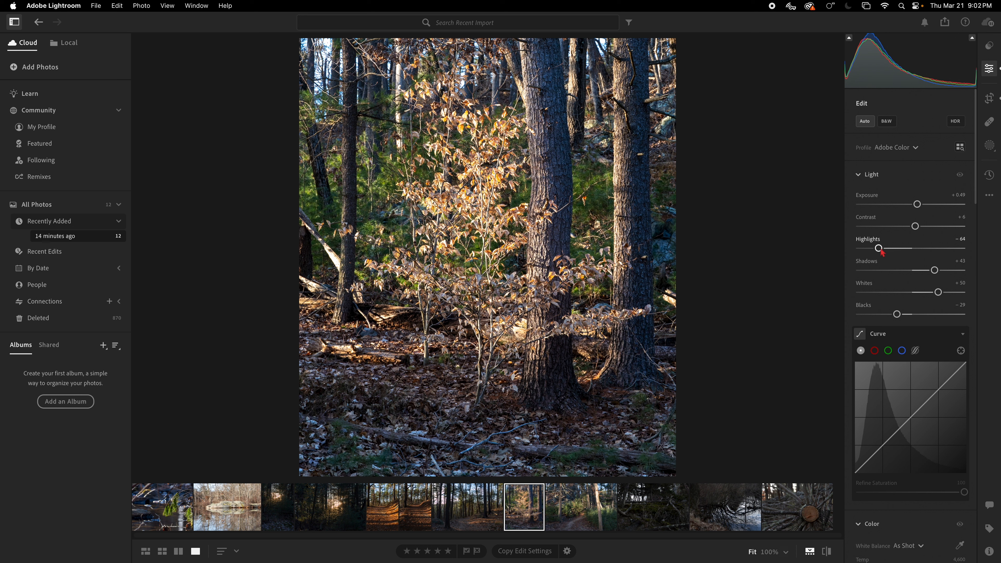
- Set the sapling photo's highlights to -85 and create a Color Range mask sampled from the green foliage near its left edge
left_click_drag(877, 248, 867, 249)
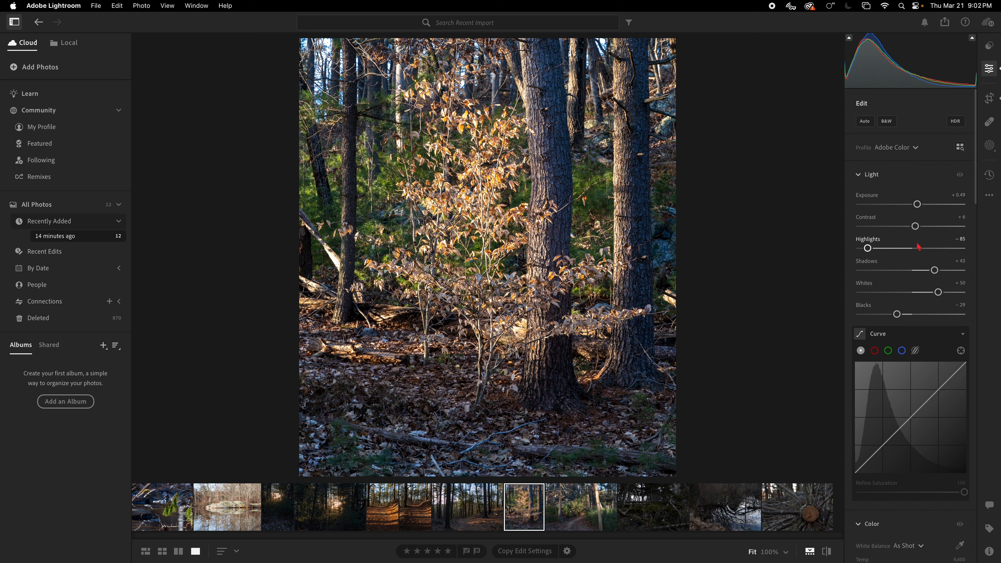
left_click(993, 158)
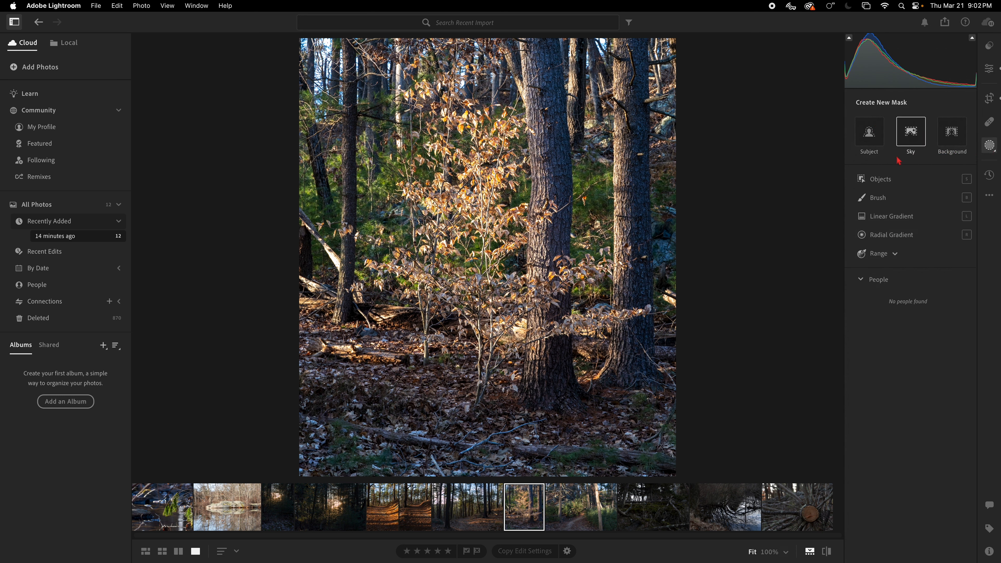
left_click(884, 253)
left_click(918, 253)
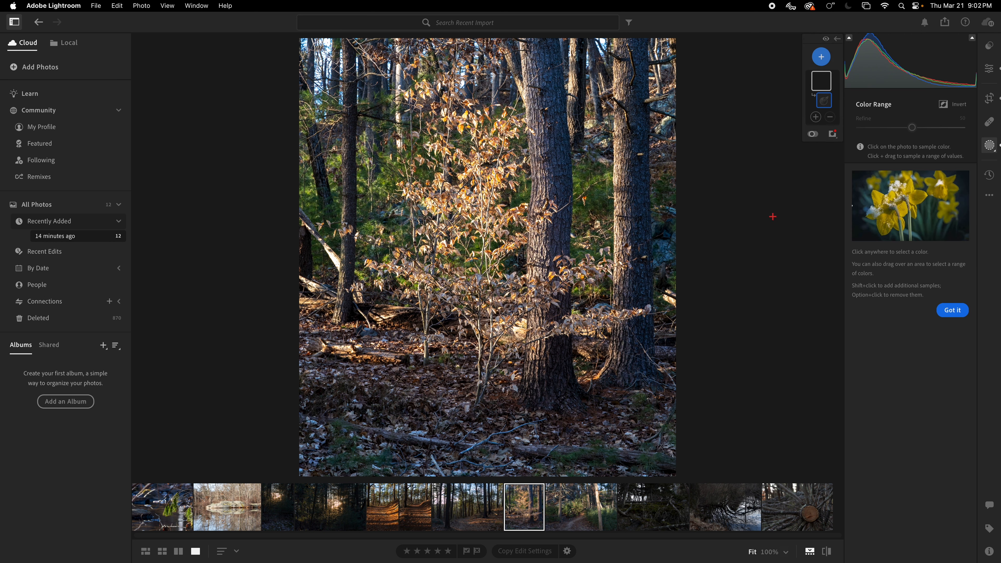
left_click(313, 202)
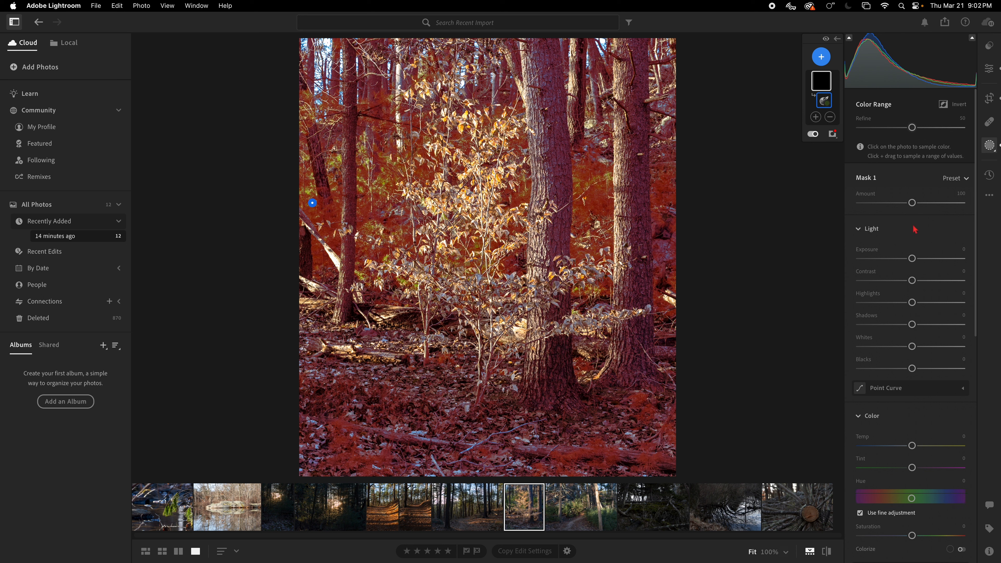
- Set the green foliage mask's saturation to +13, contrast to +21 and shadows to -12
left_click_drag(912, 535, 918, 535)
left_click_drag(912, 280, 922, 280)
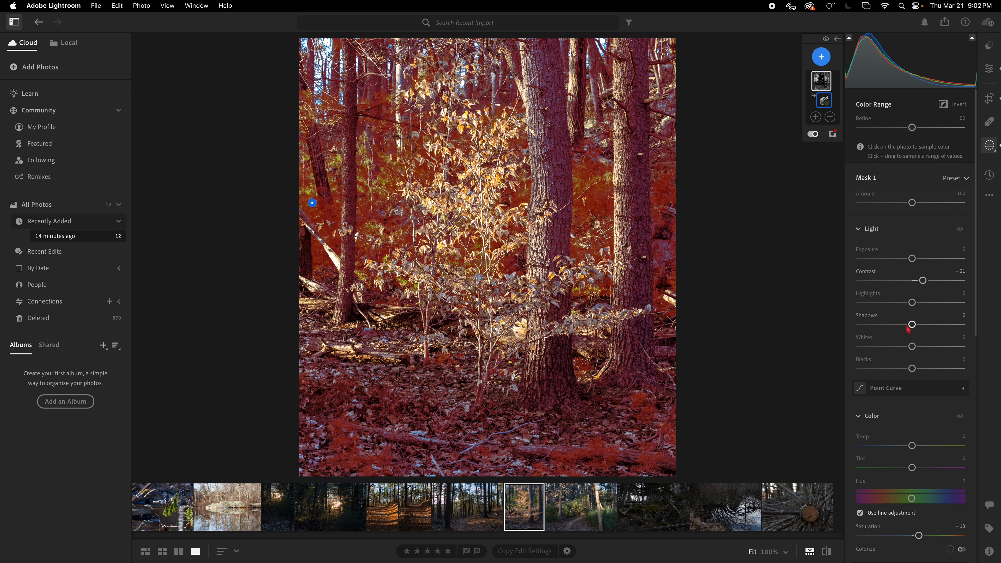
left_click_drag(911, 324, 905, 324)
- Add a Color Range mask sampled from the golden leaves with saturation +16 and highlights -36, and view the version history
left_click(821, 57)
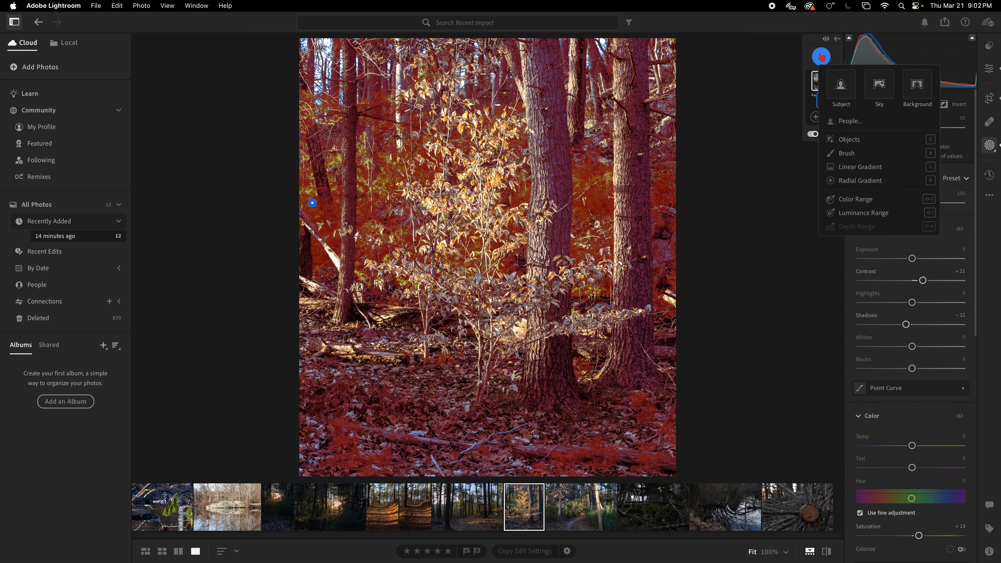
left_click(860, 205)
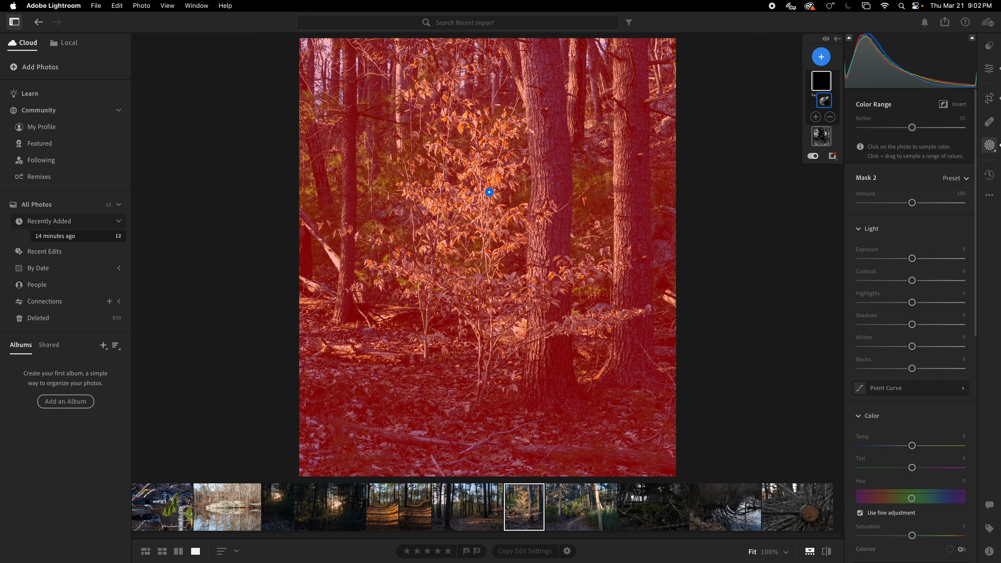
left_click(471, 200)
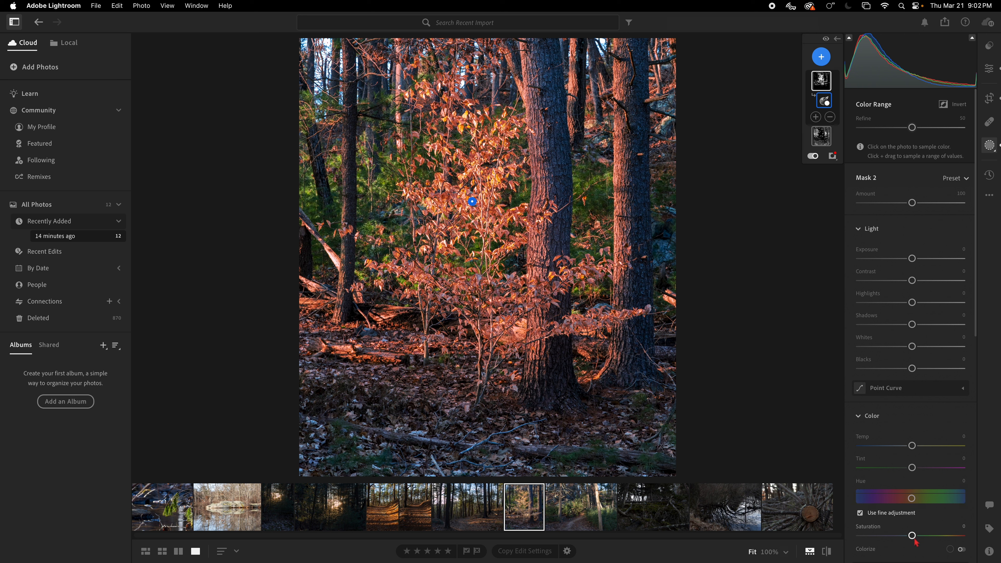
left_click_drag(914, 540, 922, 537)
left_click_drag(911, 302, 893, 302)
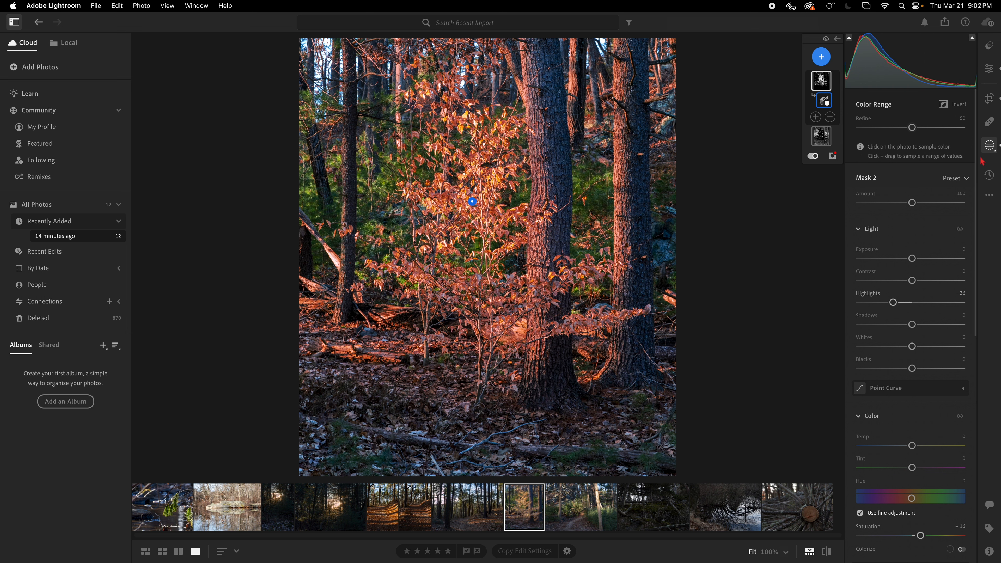
left_click(990, 176)
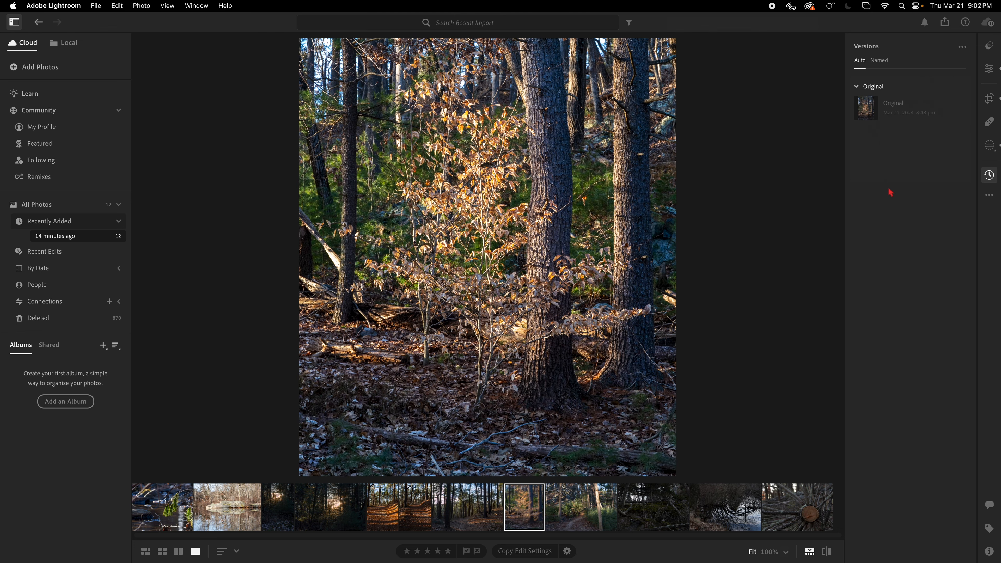
- Apply automatic adjustments to the dark landscape photo of the mossy slope with fallen logs
left_click(588, 504)
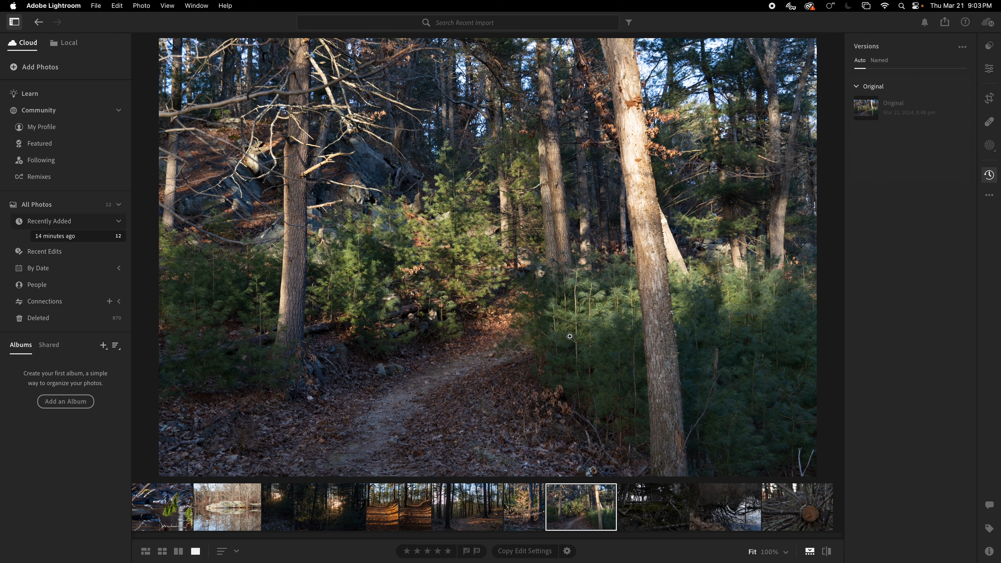
left_click(668, 513)
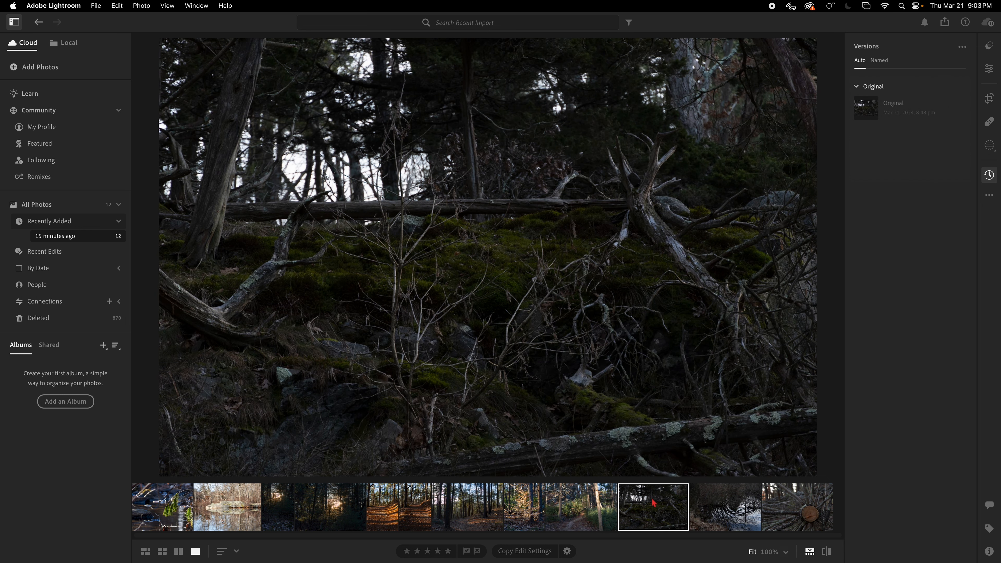
left_click(927, 100)
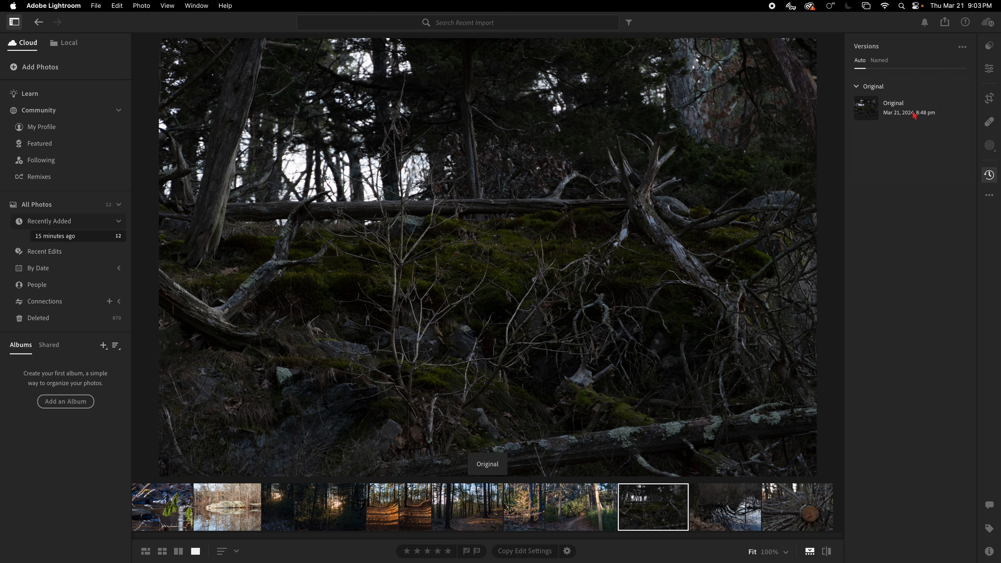
left_click(991, 73)
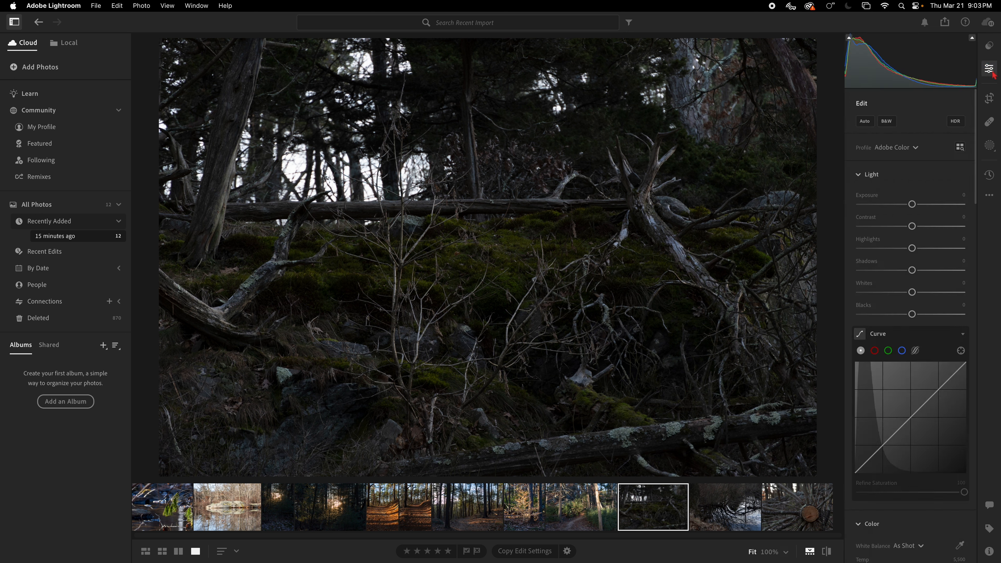
left_click(863, 123)
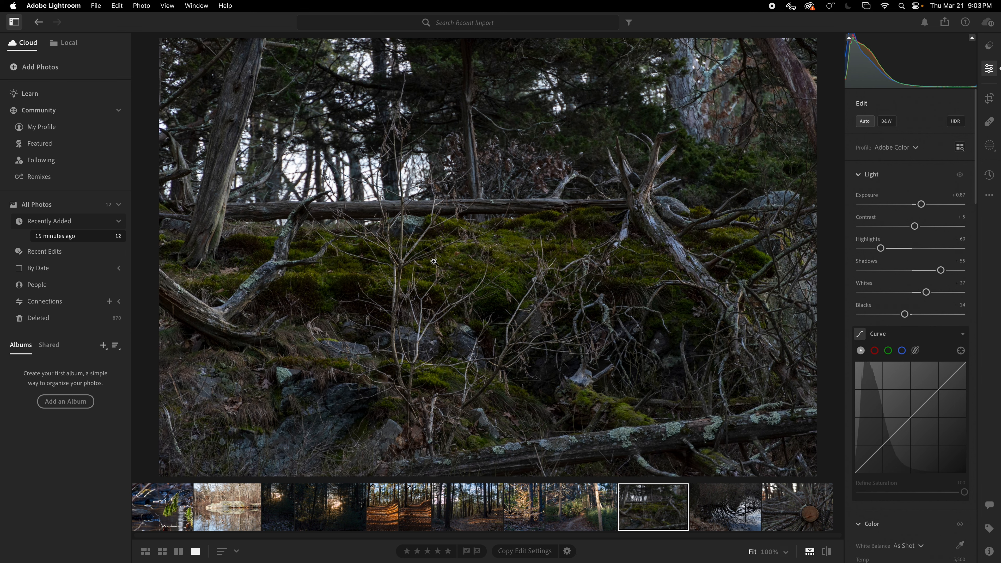
- Set the mossy slope photo's exposure to +1.63 and contrast to +25, and create a Color Range mask sampled from the green moss
left_click_drag(921, 204, 929, 204)
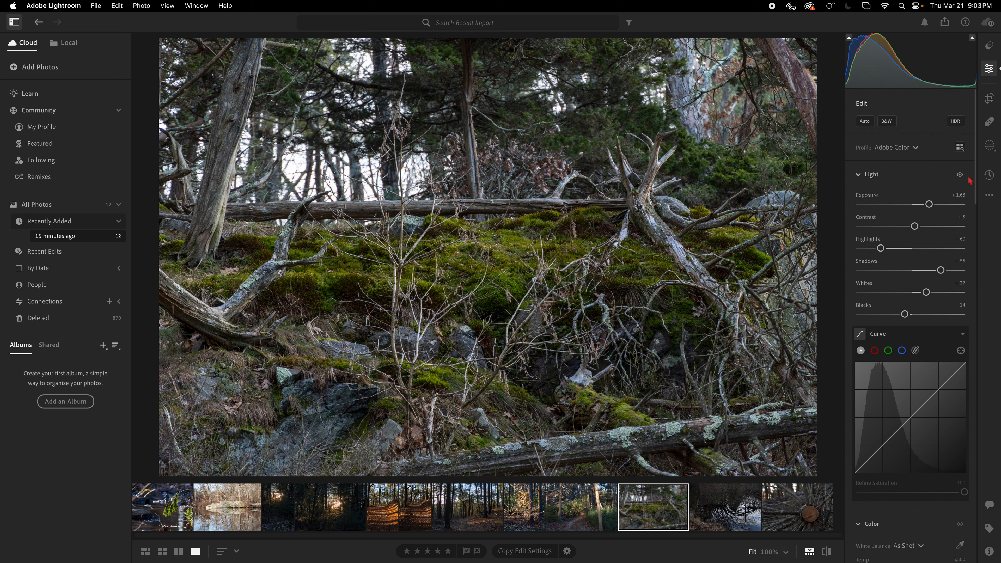
left_click_drag(914, 226, 924, 225)
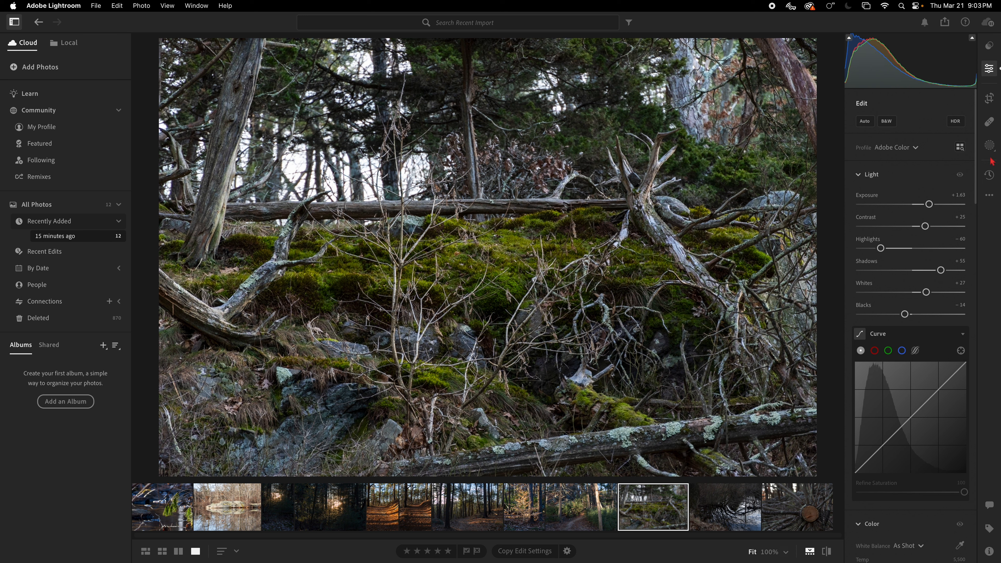
left_click(989, 145)
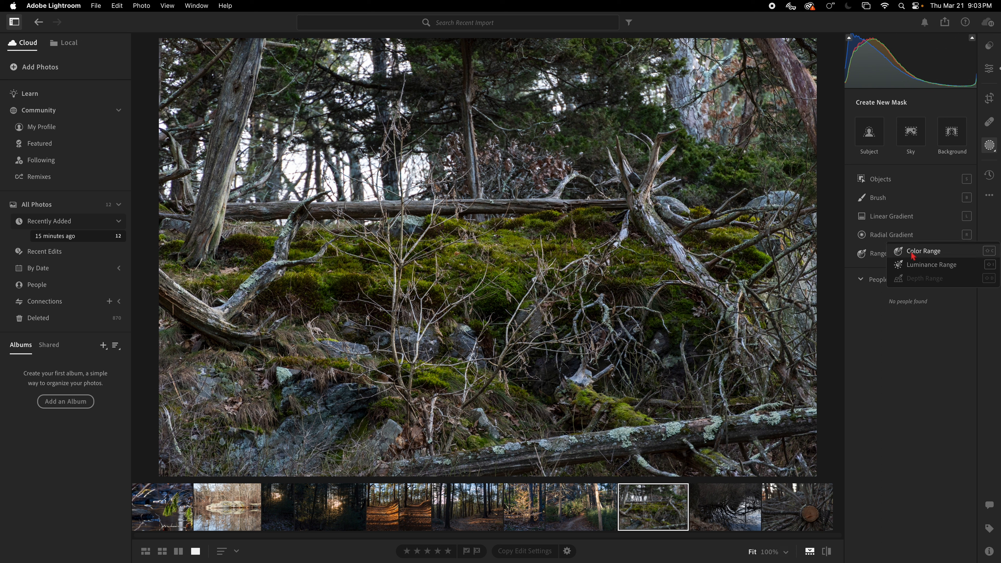
left_click(902, 253)
left_click(518, 245)
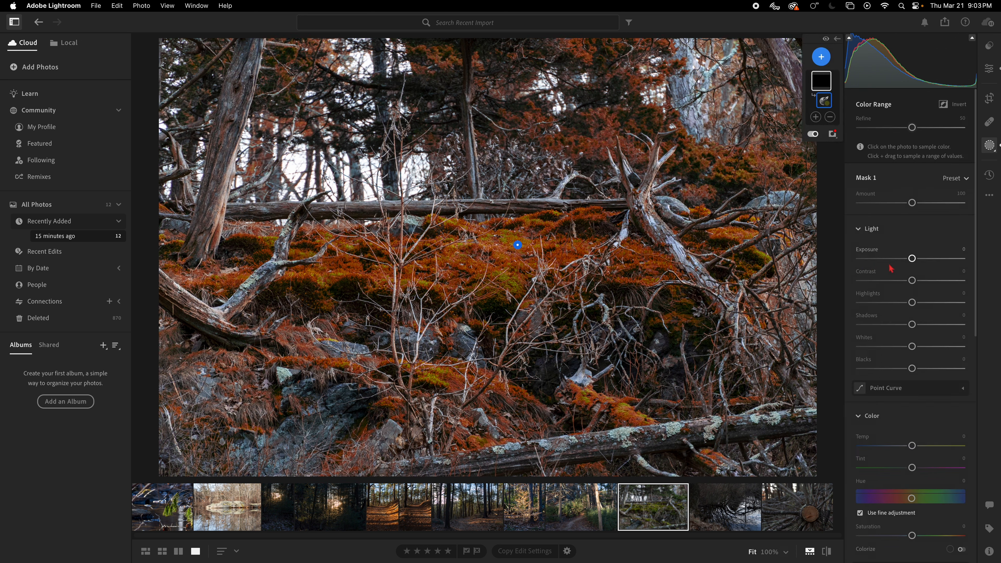
- Set the moss mask's saturation to +23, contrast to +31, shadows to -13 and blacks to -22, and view the version history
left_click_drag(912, 536, 926, 535)
left_click_drag(915, 282, 931, 283)
left_click_drag(911, 325, 904, 324)
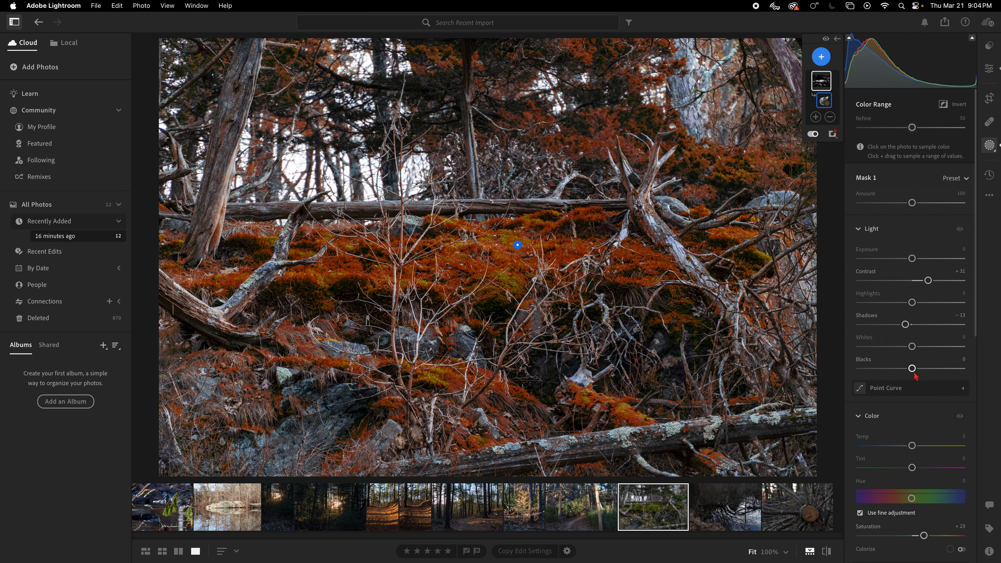
left_click_drag(912, 368, 900, 370)
left_click(989, 175)
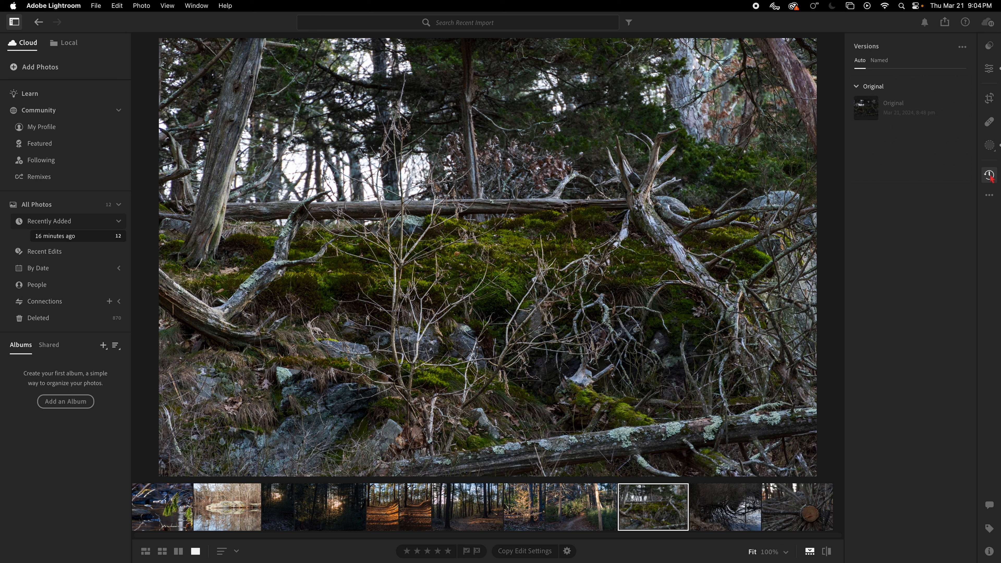
- Add a second Color Range mask sampled from the dark evergreen foliage above the fallen log
left_click(989, 145)
left_click(823, 60)
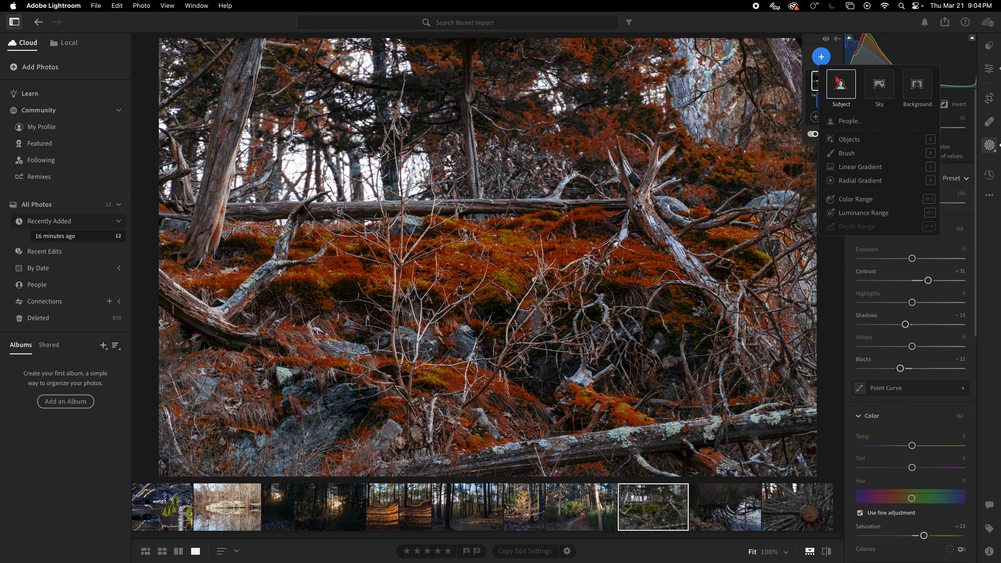
left_click(859, 200)
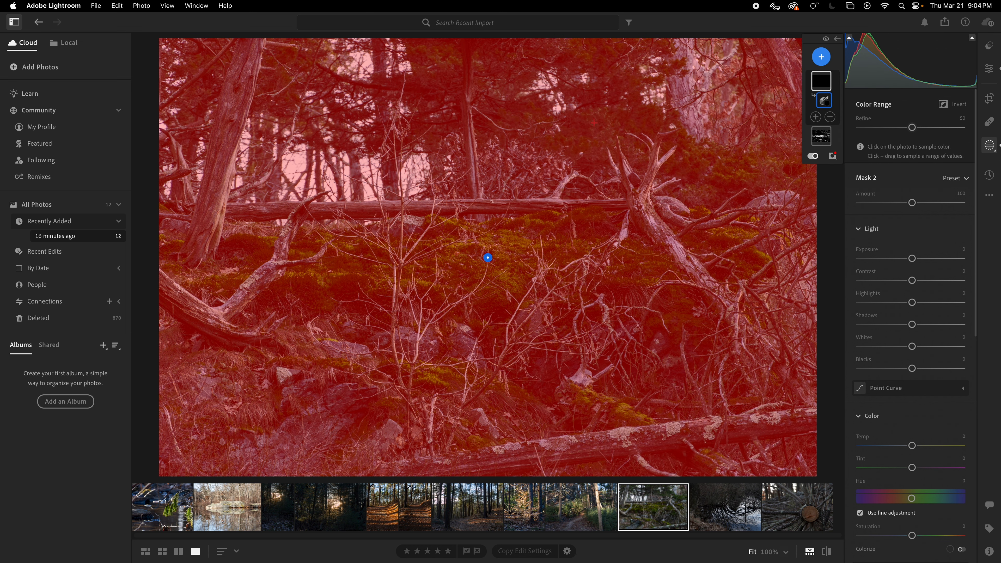
left_click(596, 124)
- Set the evergreen mask's saturation to +17, contrast to +11, shadows to -13 and blacks to -12, and view the photo without the overlay
left_click_drag(912, 543, 921, 543)
left_click_drag(909, 281, 917, 280)
left_click_drag(911, 371, 901, 368)
left_click_drag(911, 324, 905, 324)
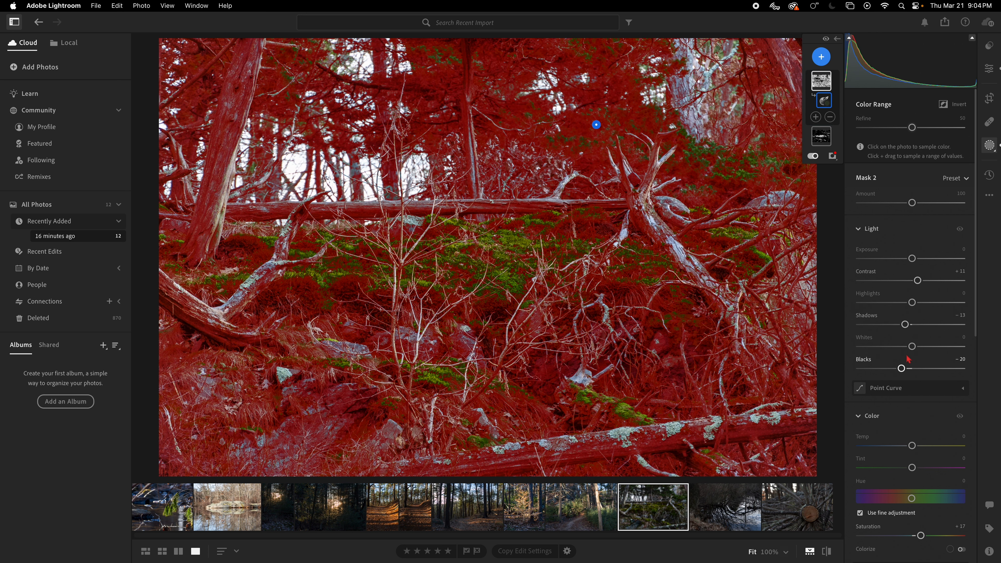
left_click_drag(901, 368, 905, 368)
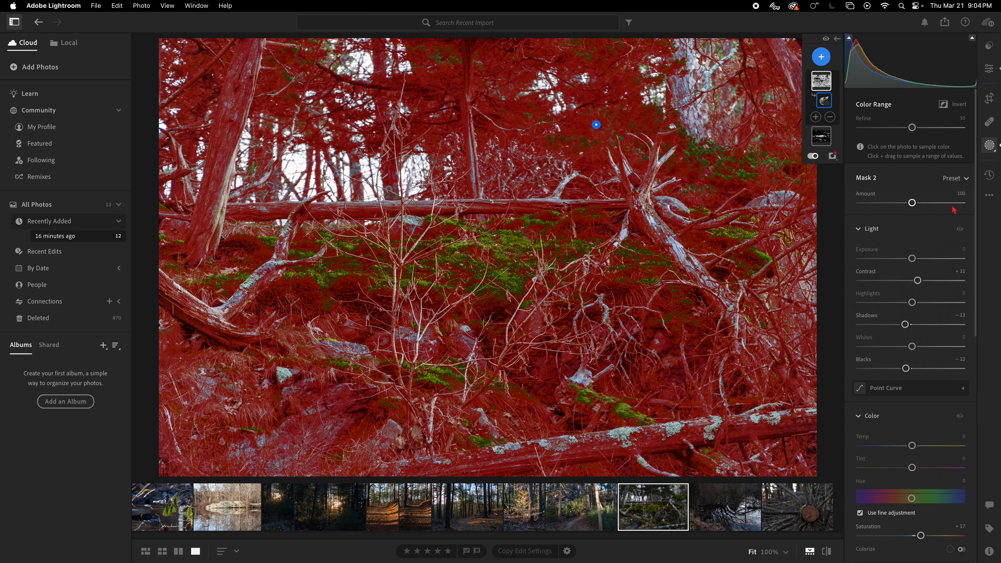
left_click(989, 175)
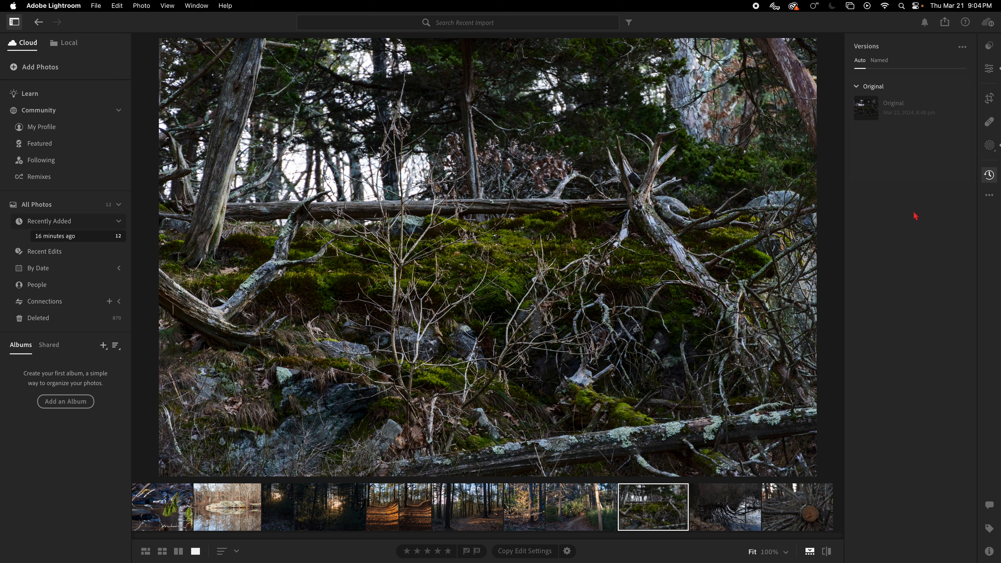
- Readjust the moss mask with blacks +6, contrast +15 and shadows -11
left_click(989, 145)
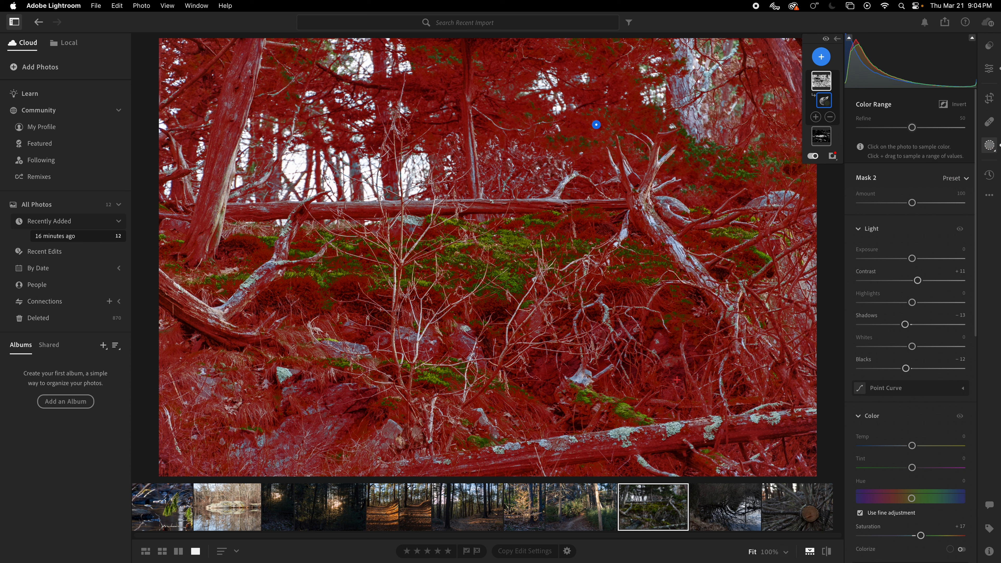
left_click(822, 136)
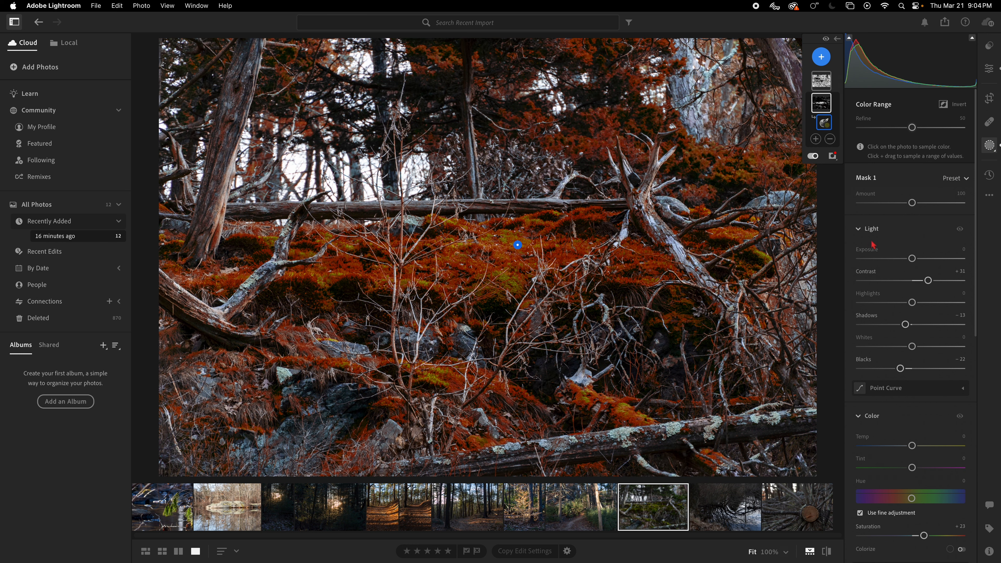
left_click_drag(900, 371, 914, 368)
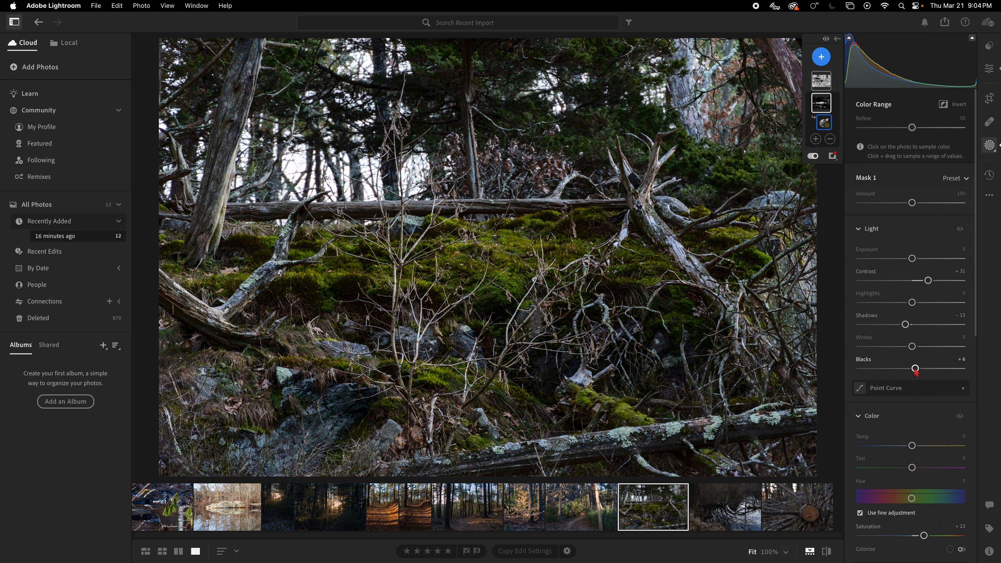
left_click_drag(928, 285, 920, 281)
left_click_drag(904, 324, 906, 324)
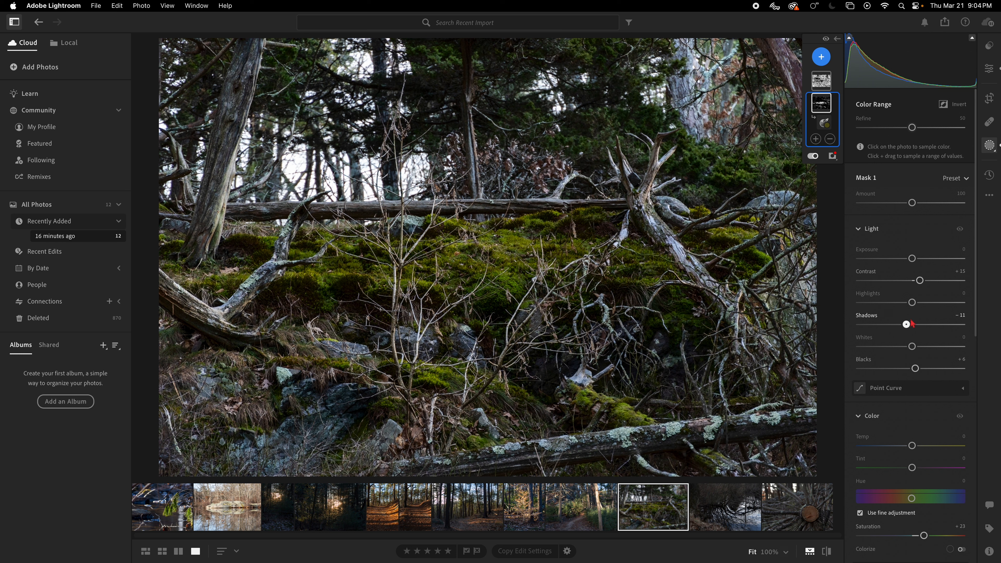
- Soften the evergreen mask with shadows -7 and blacks -6, and view the photo without the overlay
left_click(822, 88)
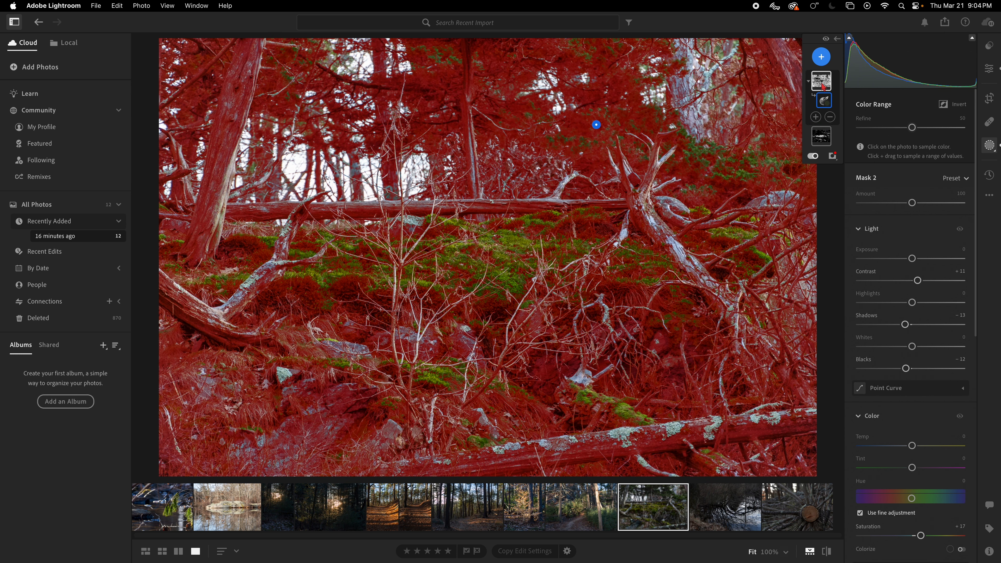
left_click_drag(905, 324, 907, 324)
left_click_drag(905, 368, 908, 368)
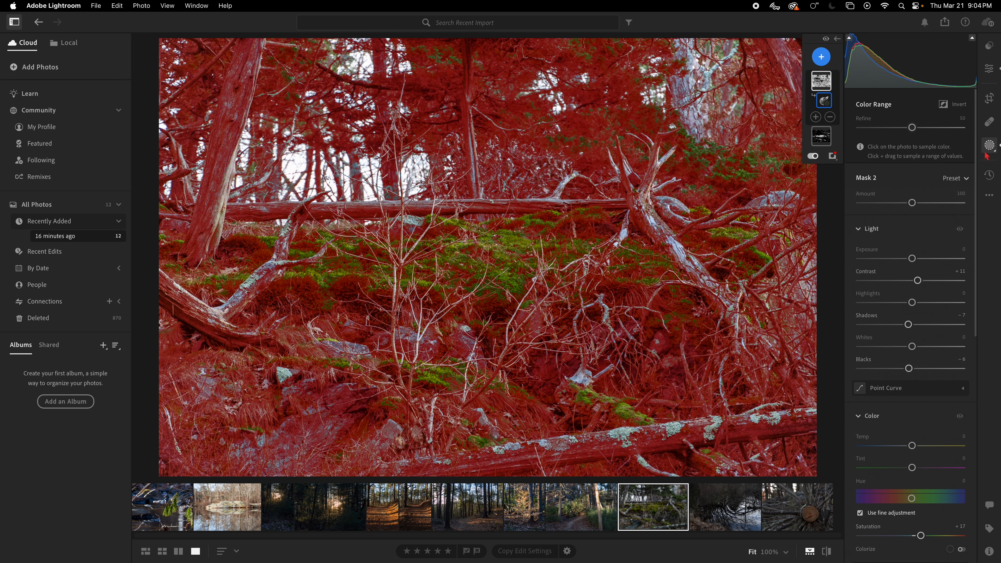
left_click(989, 174)
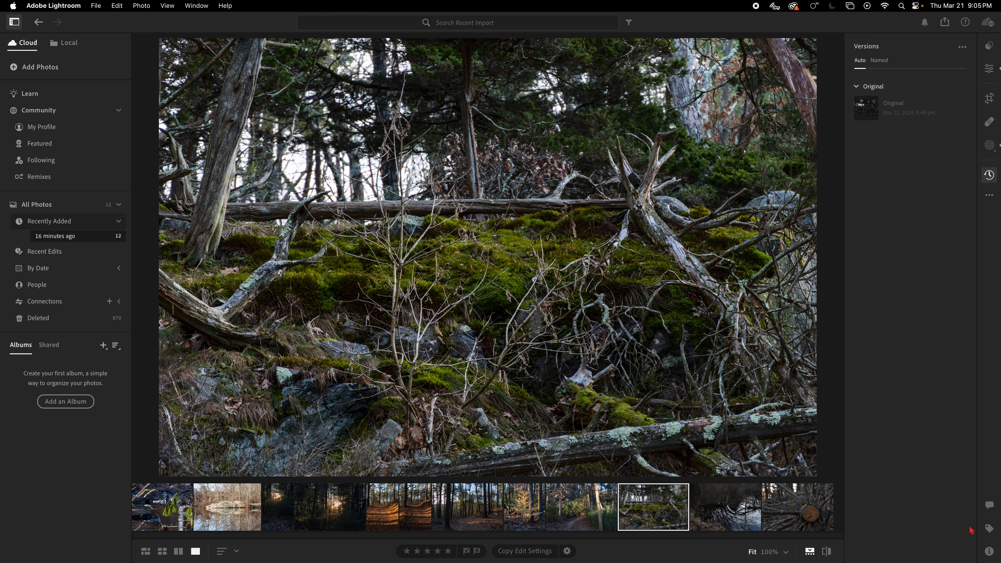
- Open the photo of branches reflected in the pond and apply automatic adjustments
left_click(721, 504)
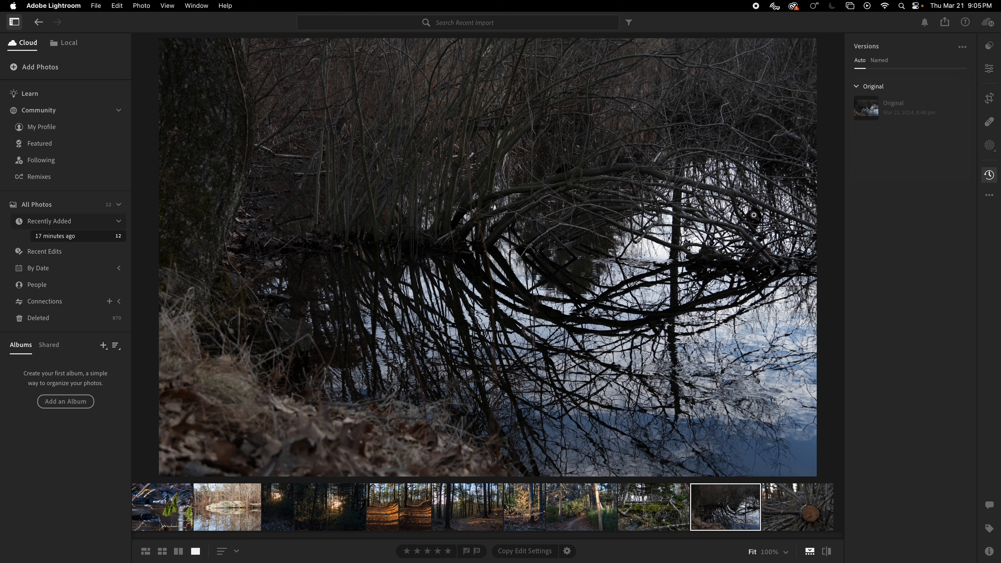
left_click(988, 68)
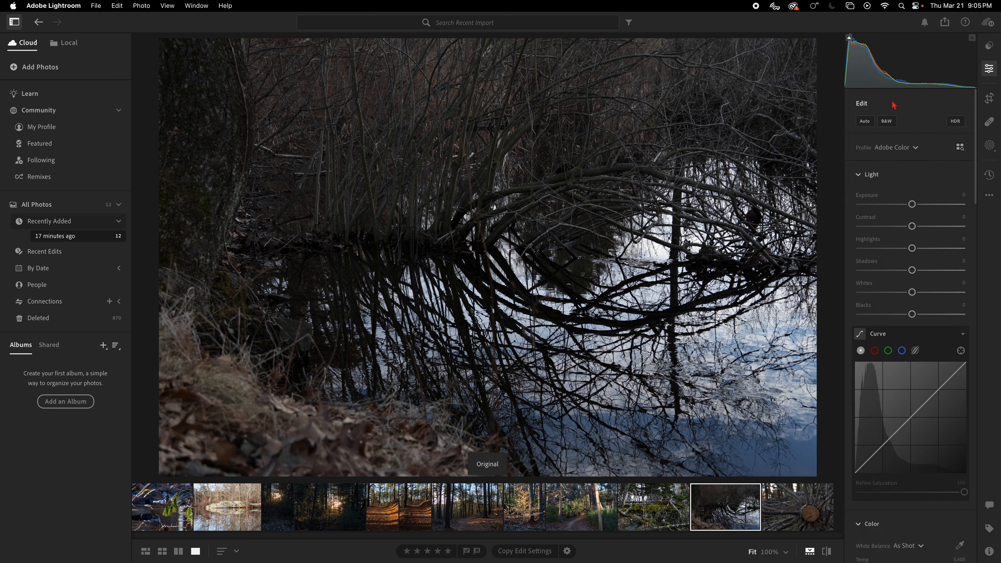
left_click(864, 122)
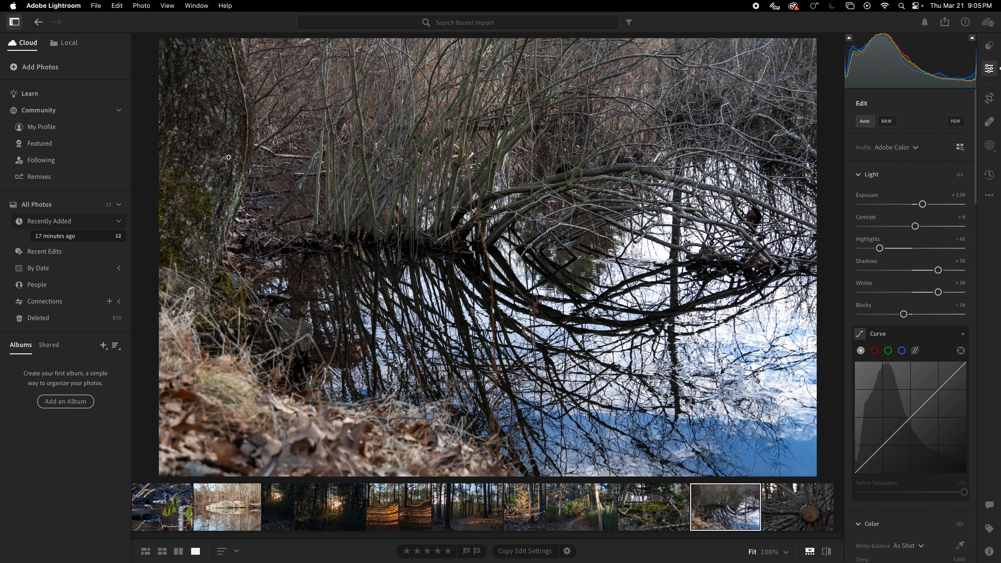
- Crop the pond photo inward from its lower-left corner to cut off the tree trunk and most of the leafy bank
left_click(988, 97)
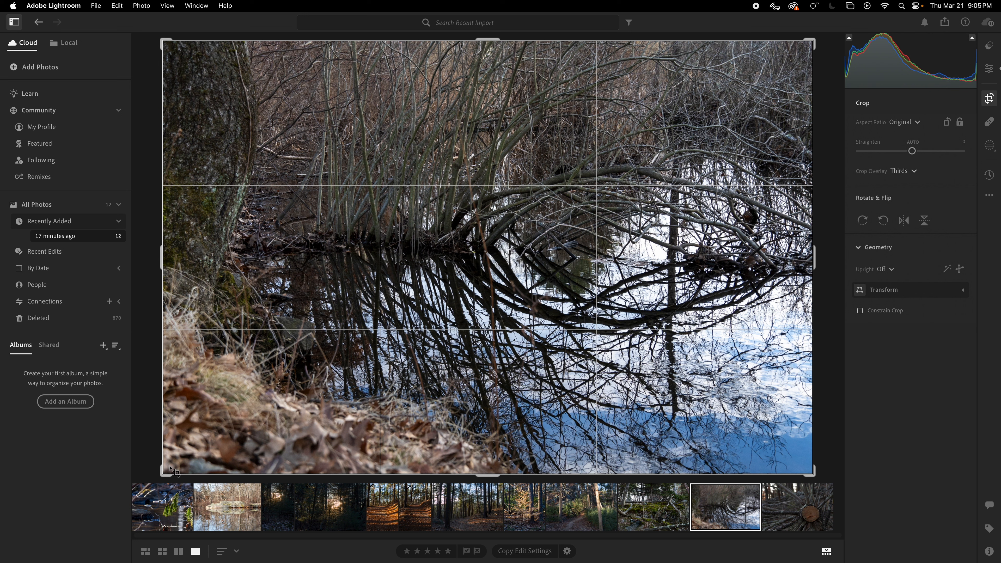
left_click_drag(168, 472, 201, 444)
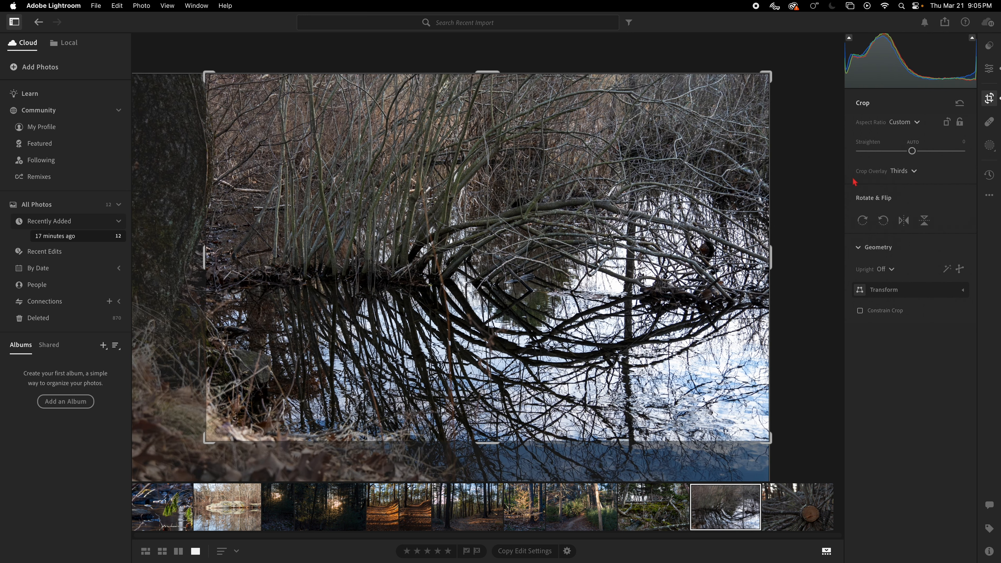
key("Return")
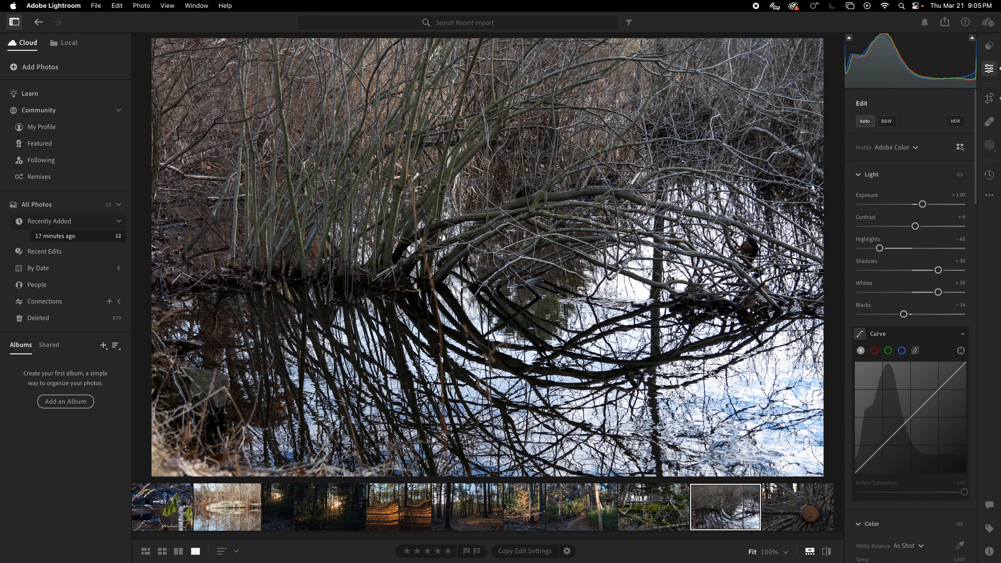
- Apply automatic adjustments to the cut tree trunk photo, and set its contrast to +21 and shadows to +54
left_click(826, 486)
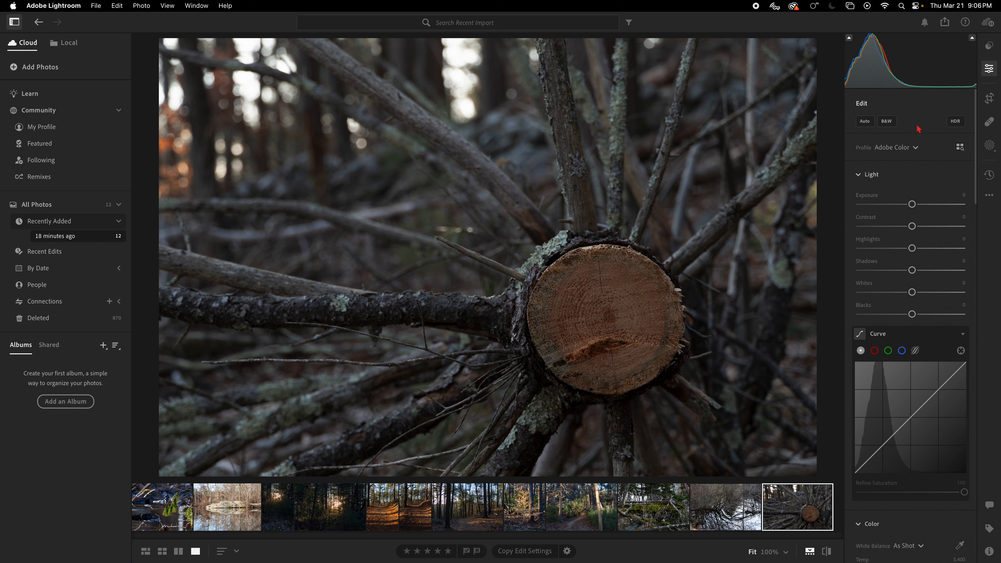
left_click(864, 122)
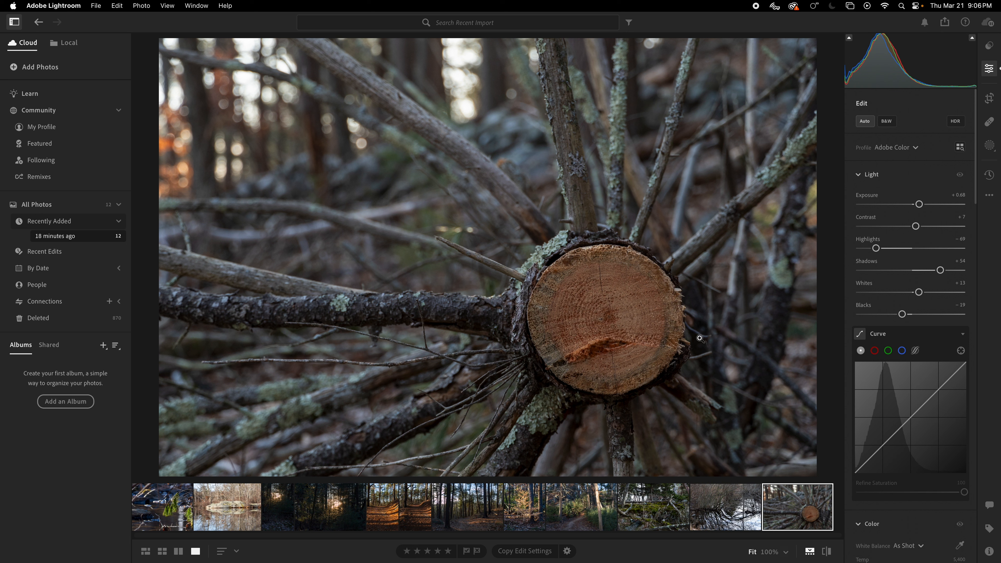
left_click_drag(914, 226, 922, 226)
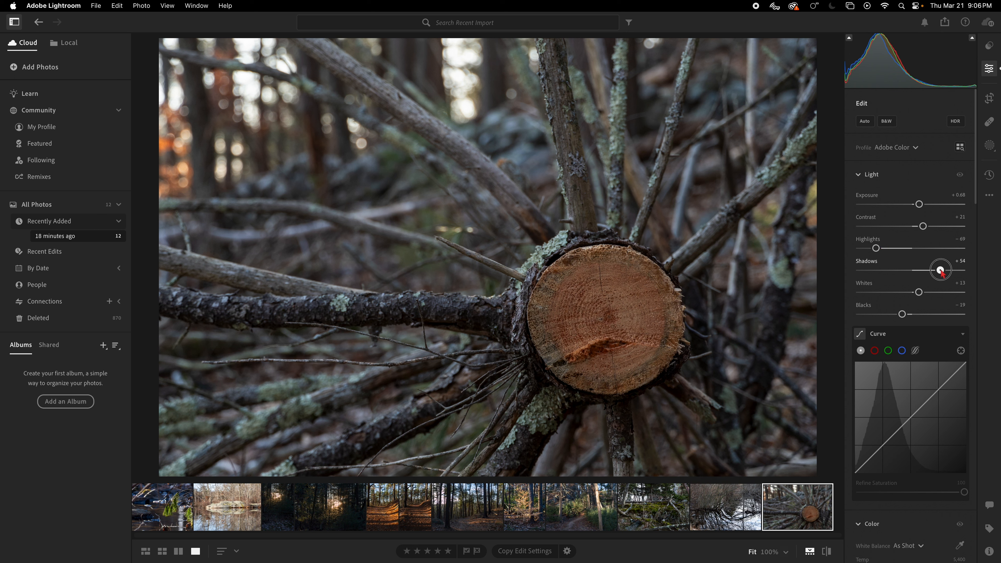
left_click_drag(941, 272, 936, 271)
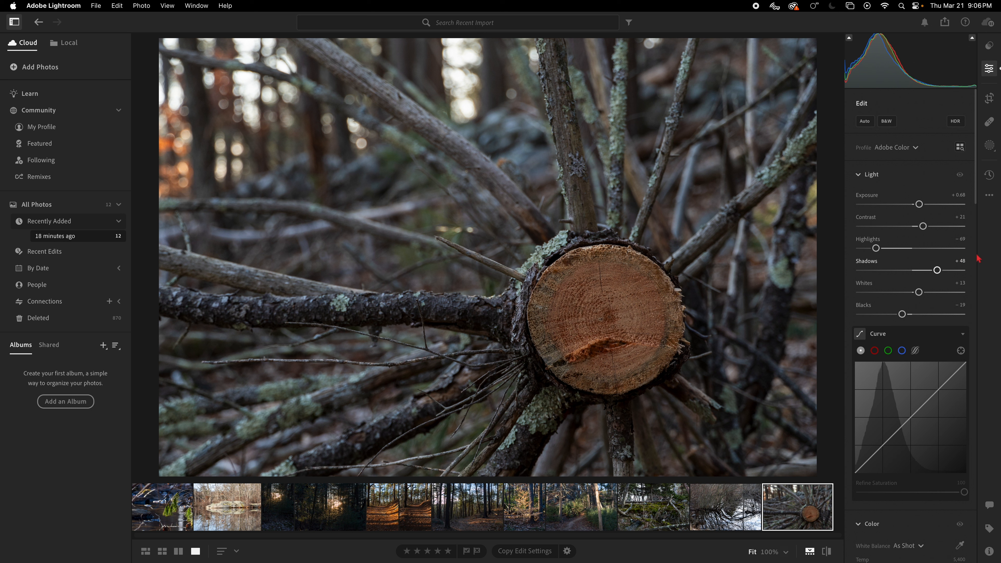
left_click_drag(936, 270, 939, 270)
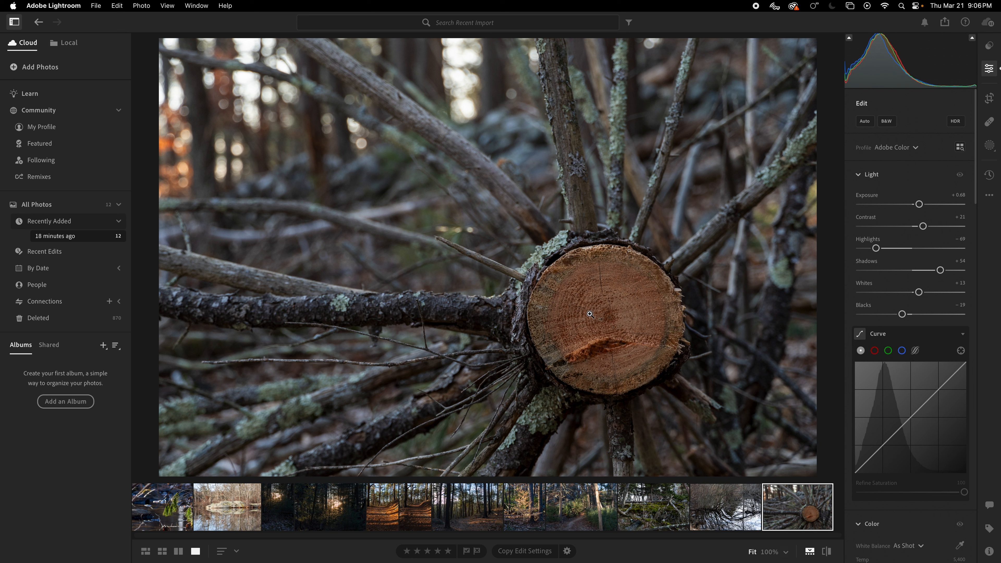
- Create a Color Range mask sampled from the orange cut face of the trunk
left_click(990, 145)
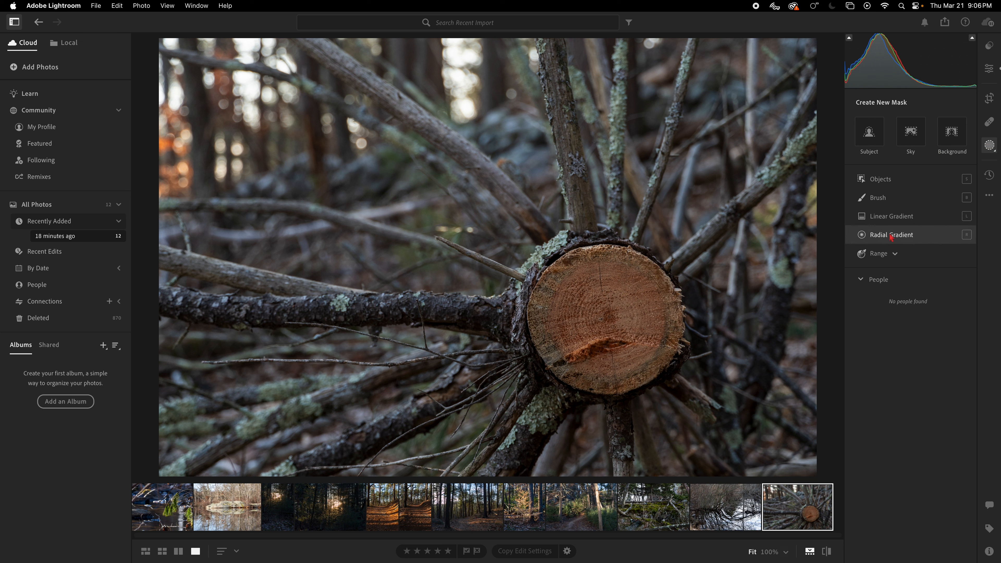
left_click(878, 253)
left_click(915, 253)
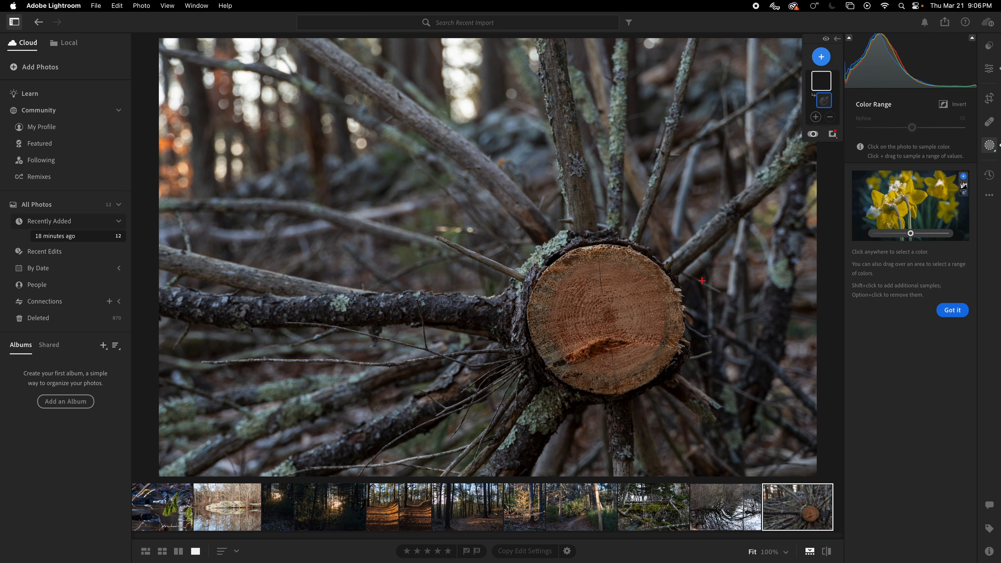
left_click(601, 303)
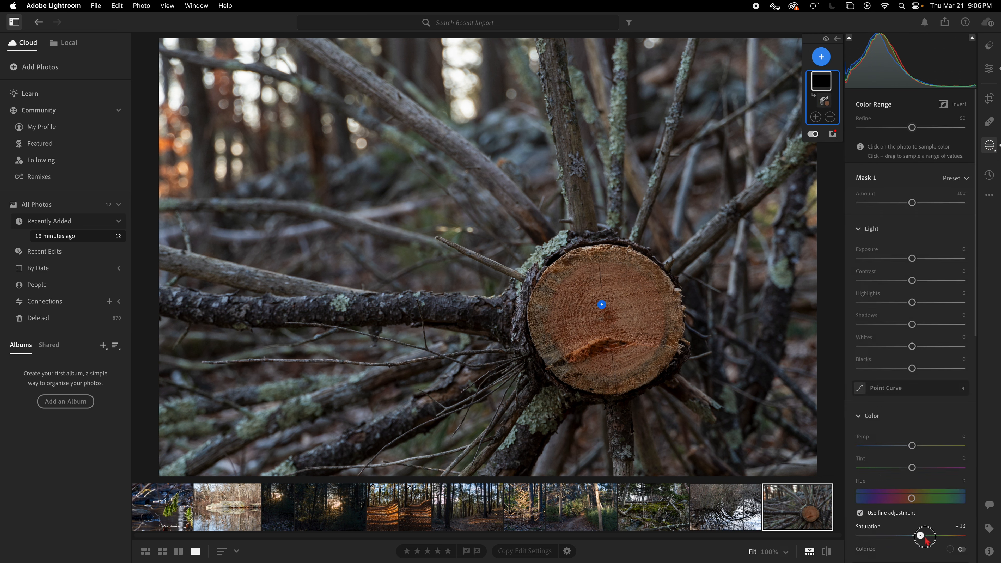
- Set the cut-face mask's saturation to +49, contrast to +9 and shadows to -13, and adjust its sharpness
left_click_drag(913, 535, 939, 549)
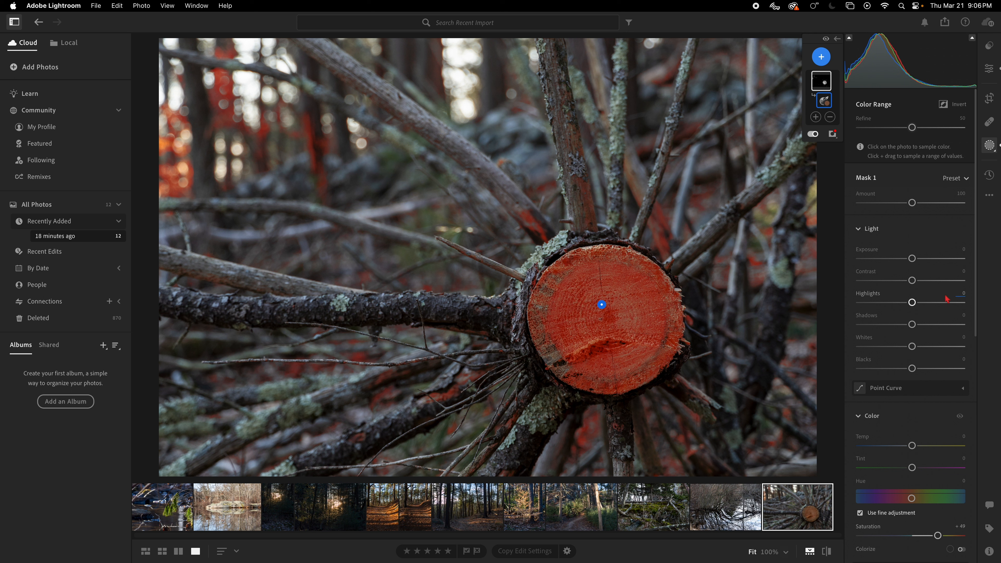
left_click_drag(912, 280, 917, 280)
left_click_drag(911, 325, 904, 324)
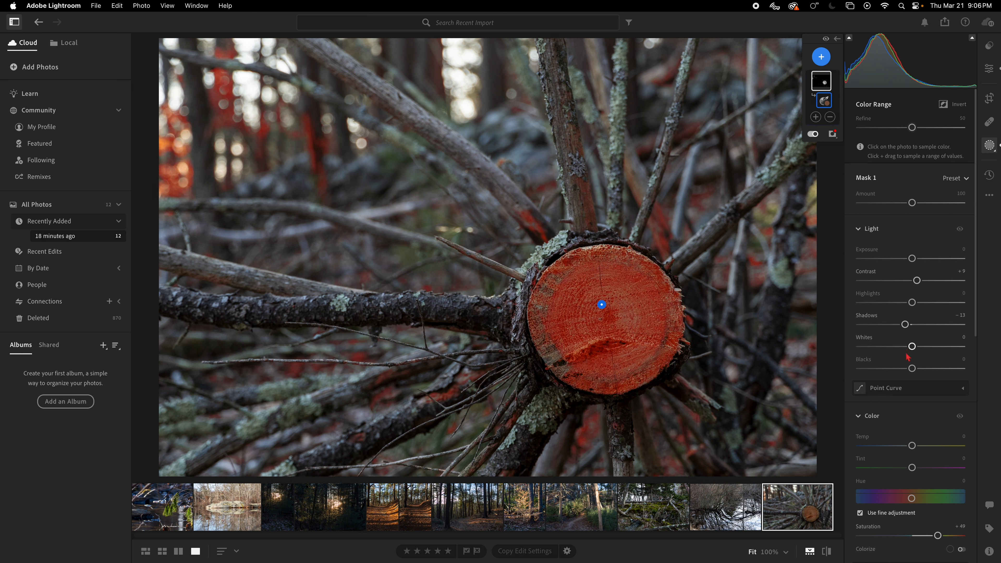
scroll(903, 355, "down", 5)
scroll(903, 369, "down", 5)
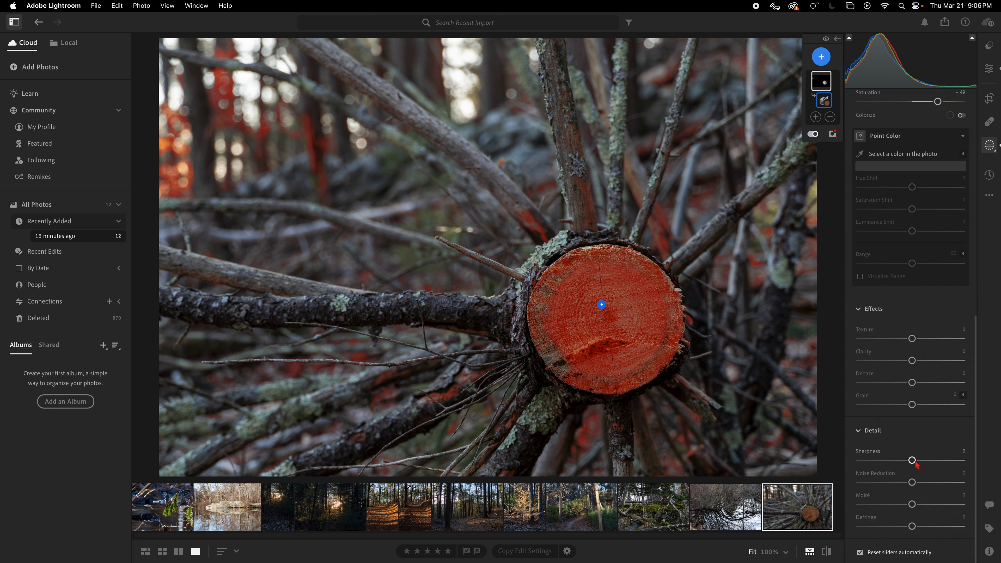
left_click_drag(914, 464, 916, 481)
- Return to the trunk photo's overall edit settings and view its automatically saved versions
left_click(990, 69)
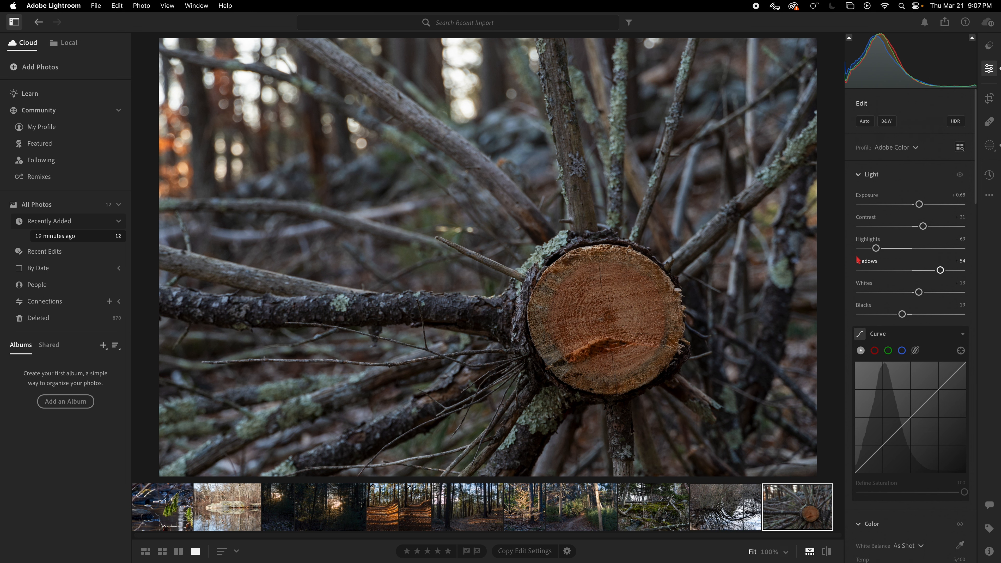
left_click(989, 175)
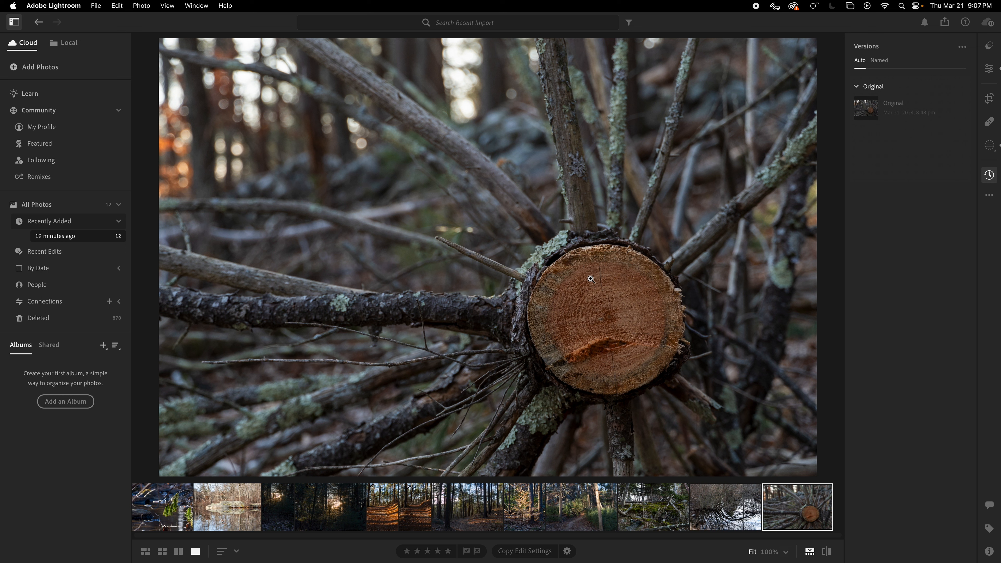
- Try a tighter crop centred on the trunk's cut face with exposure at +1.29, and undo both changes
left_click(988, 98)
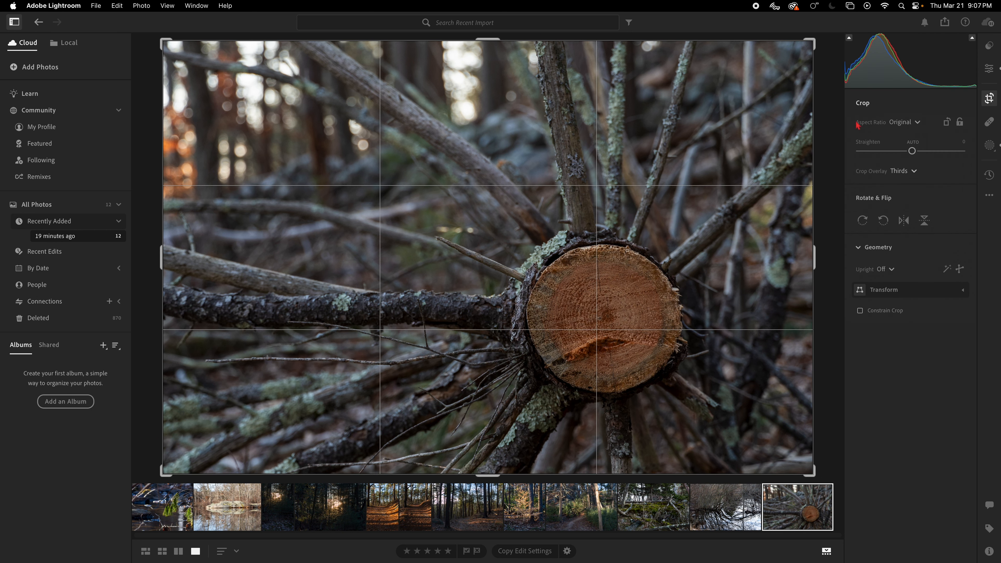
left_click_drag(166, 40, 337, 124)
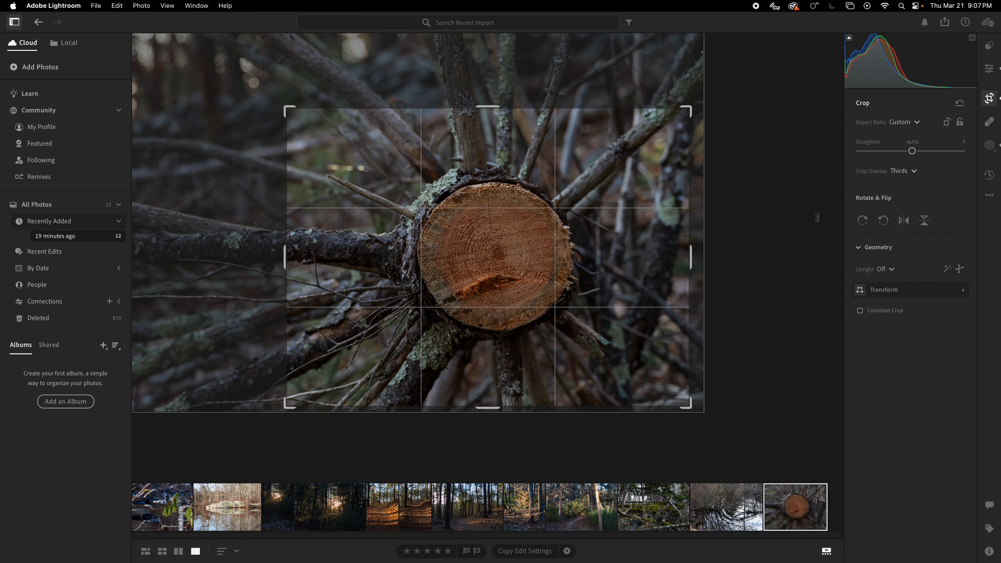
key("e")
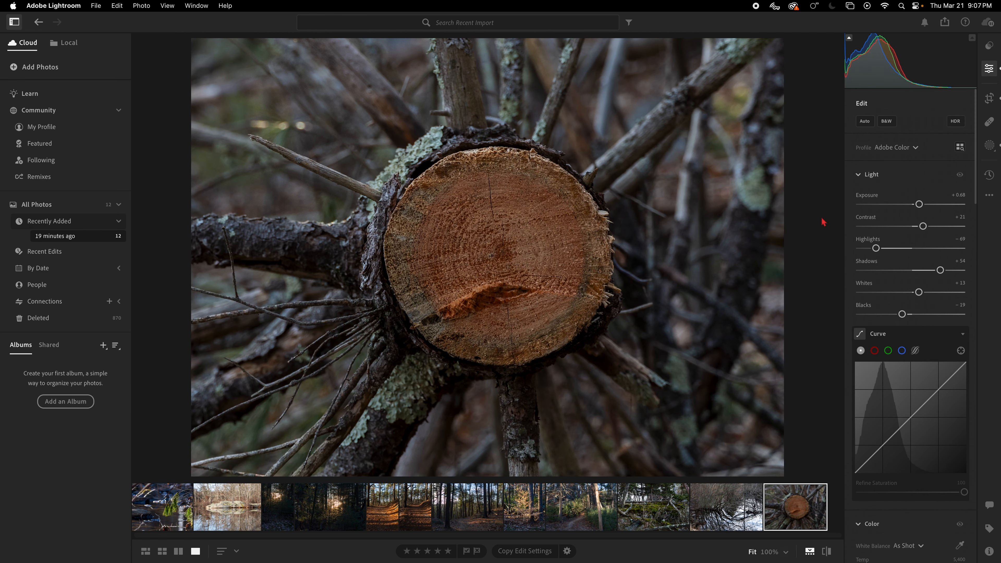
left_click(919, 204)
left_click_drag(919, 204, 924, 203)
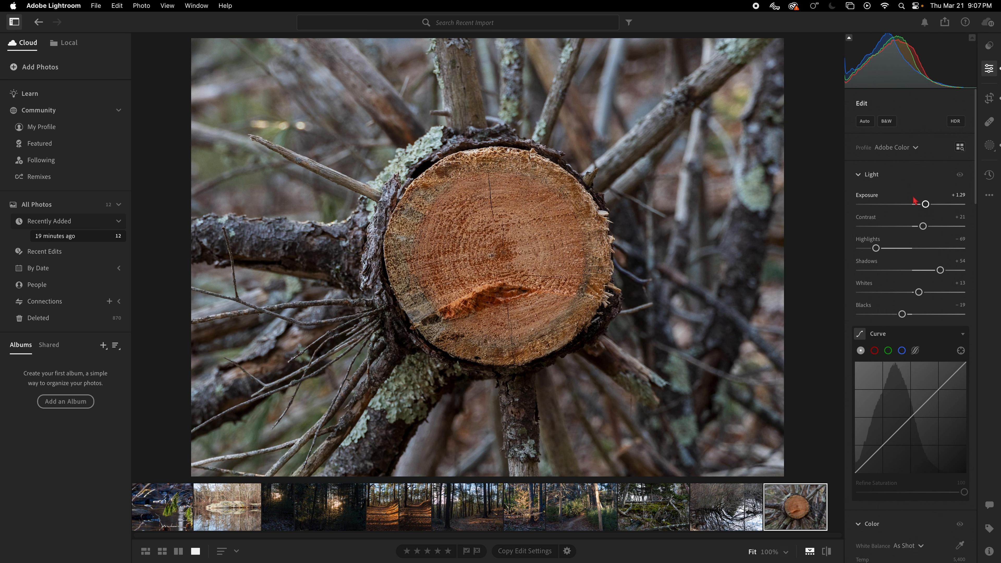
key("super+z")
key("super+z")
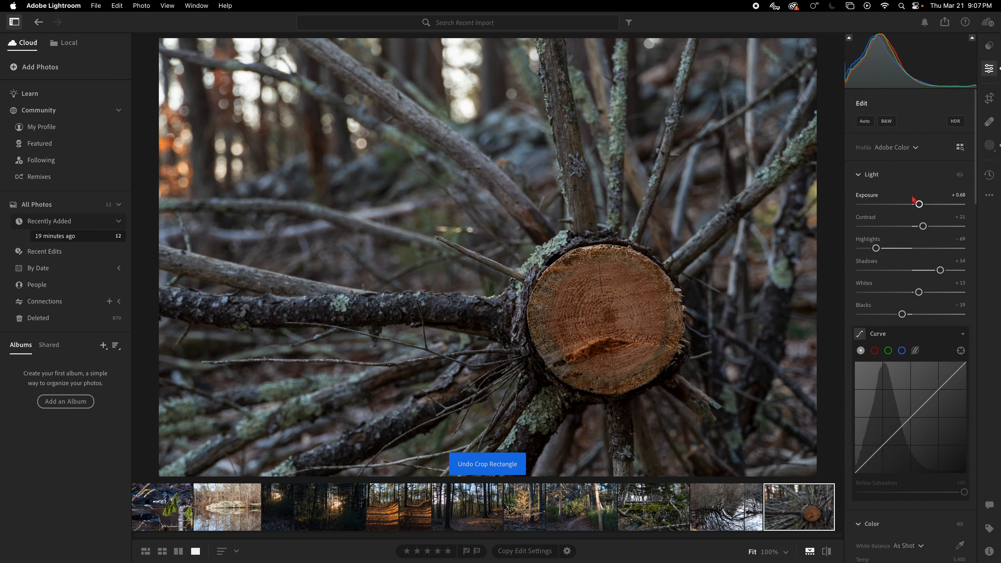
- Set the overall exposure of the uncropped trunk photo to +1.18
left_click_drag(919, 204, 924, 204)
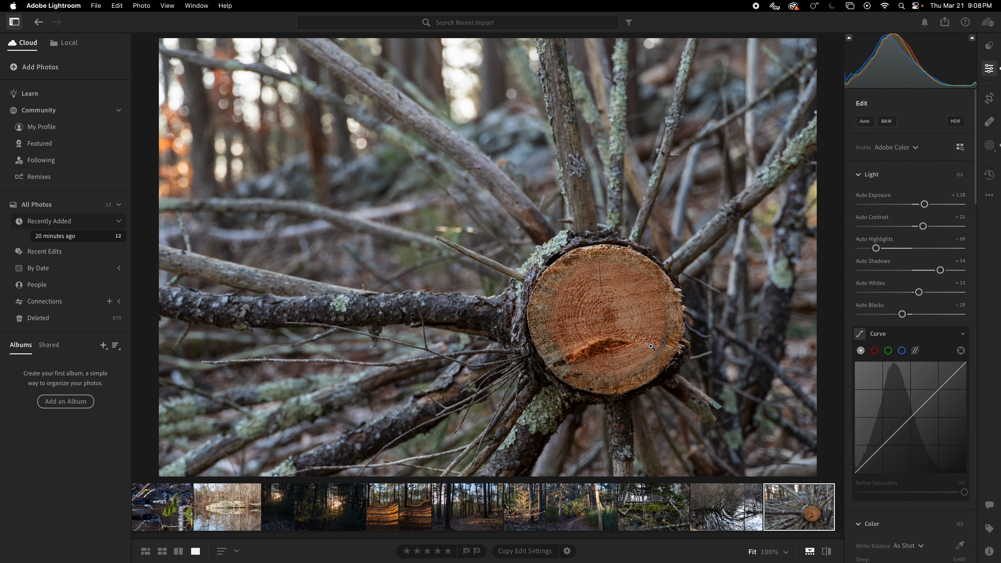
key("super+shift+5")
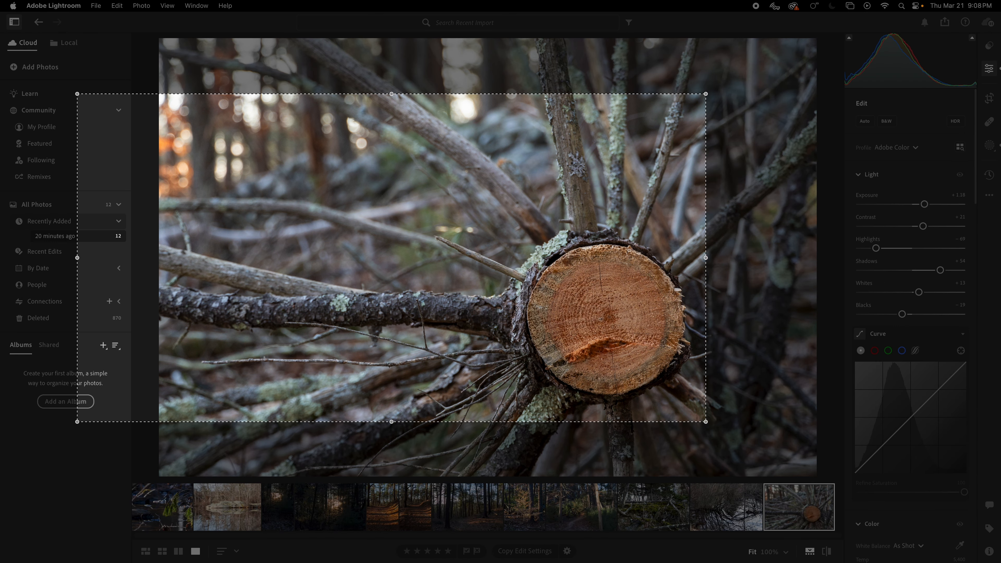